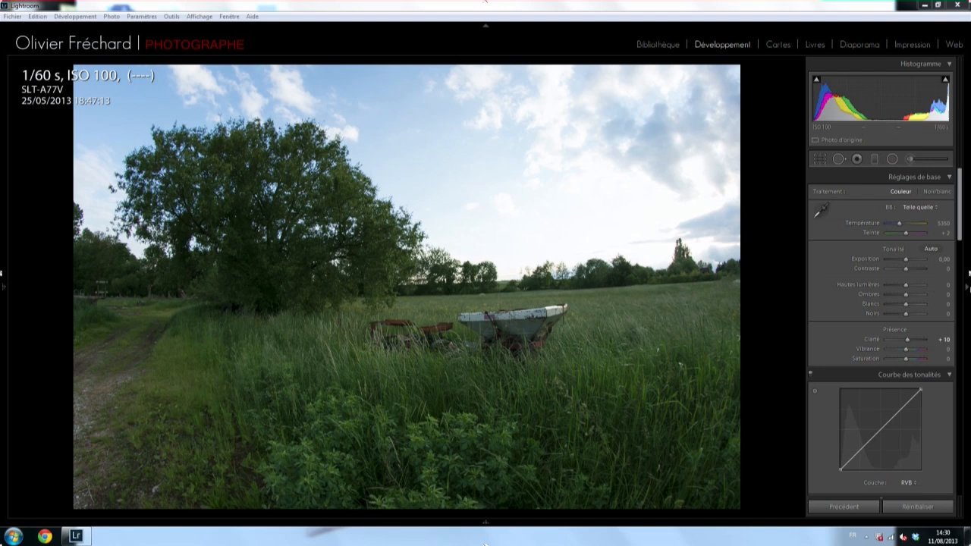
Set the photo's Exposition to -1,00
click(938, 259)
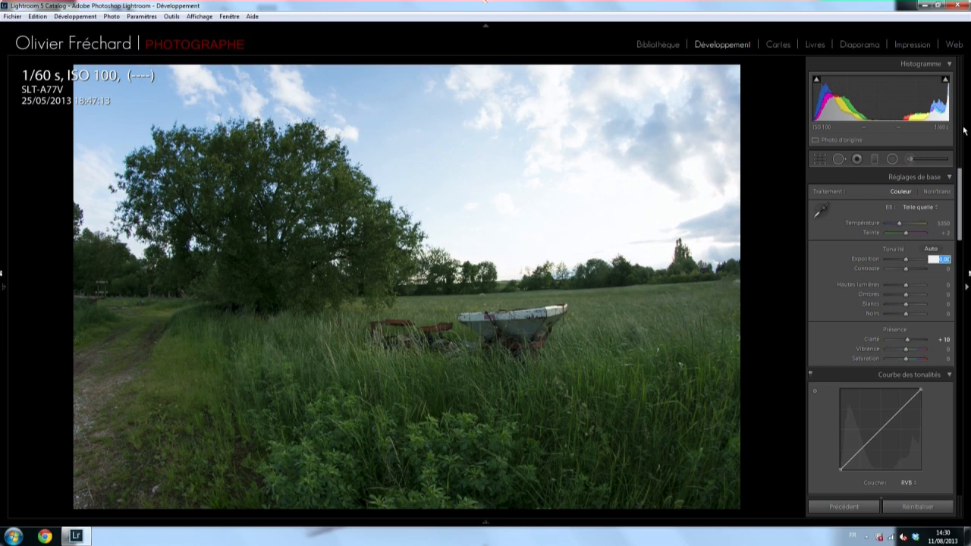
text(-1)
key(Return)
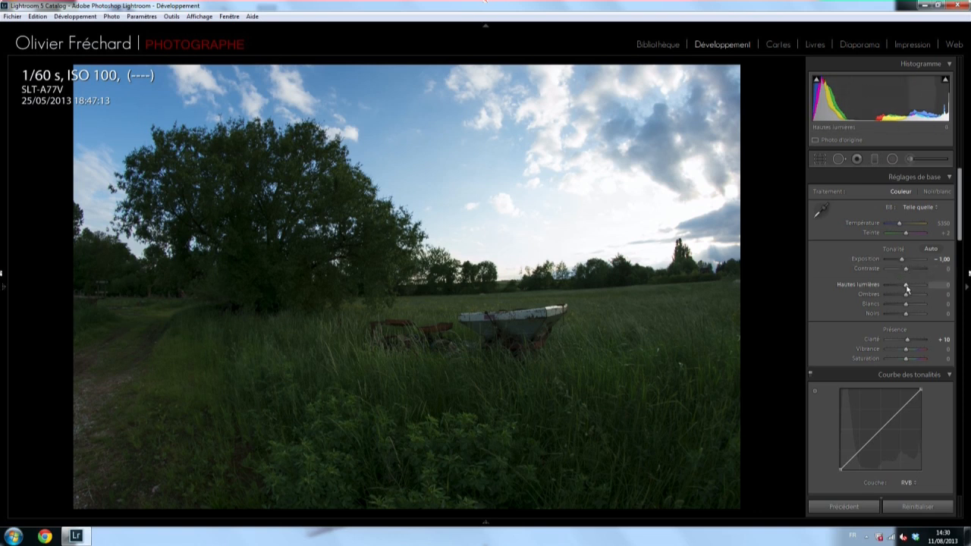
Set Hautes lumières to -100 and Ombres to +100, and compare the photo with its original version
drag(906, 286, 740, 298)
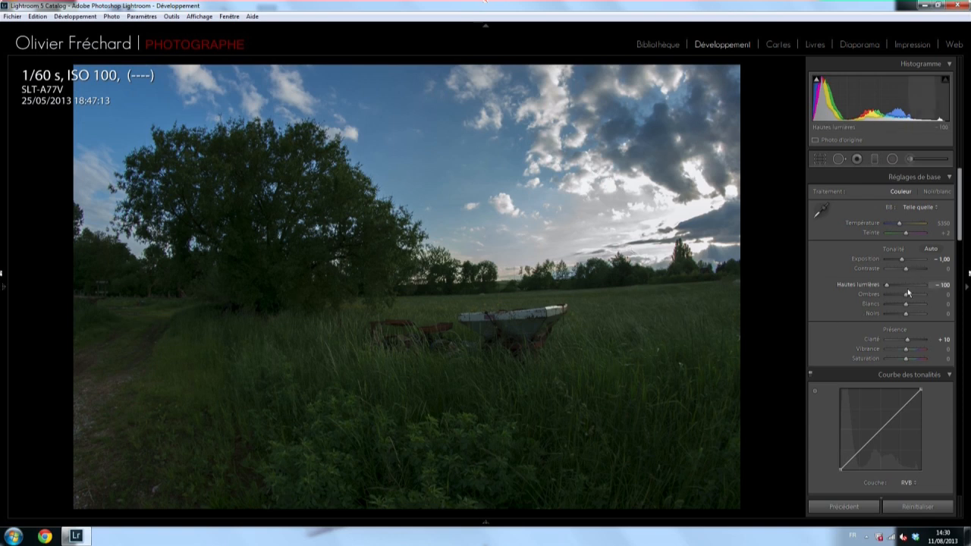
drag(906, 293, 942, 301)
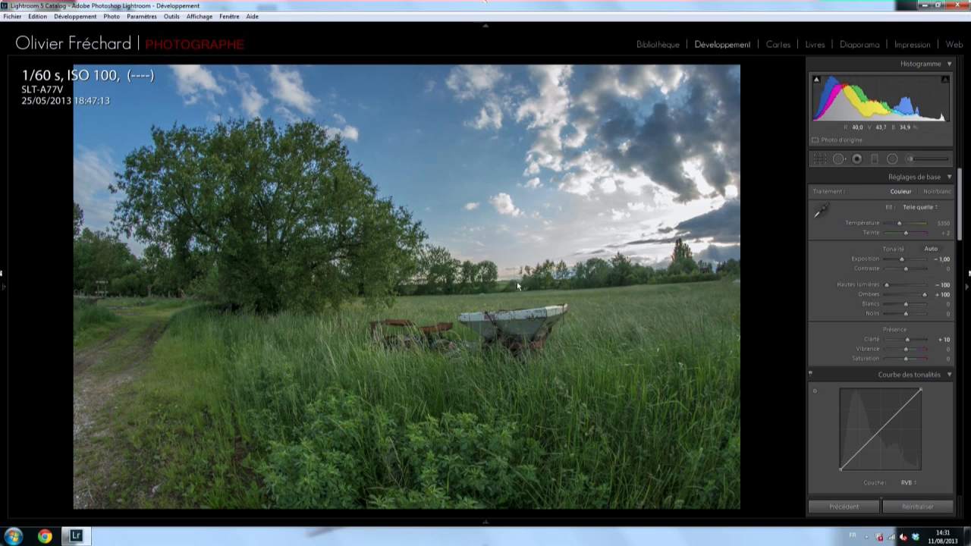
key(backslash)
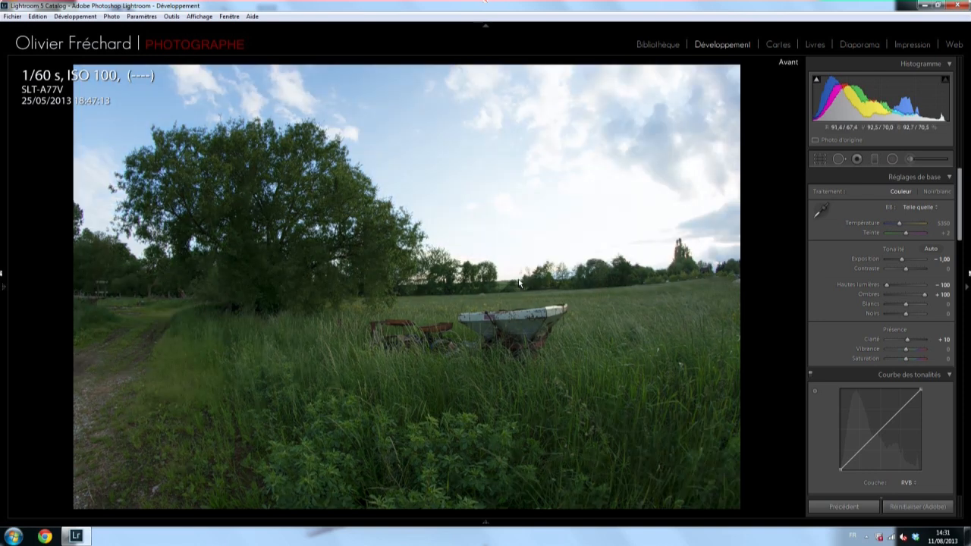
key(backslash)
key(backslash)
key(backslash)
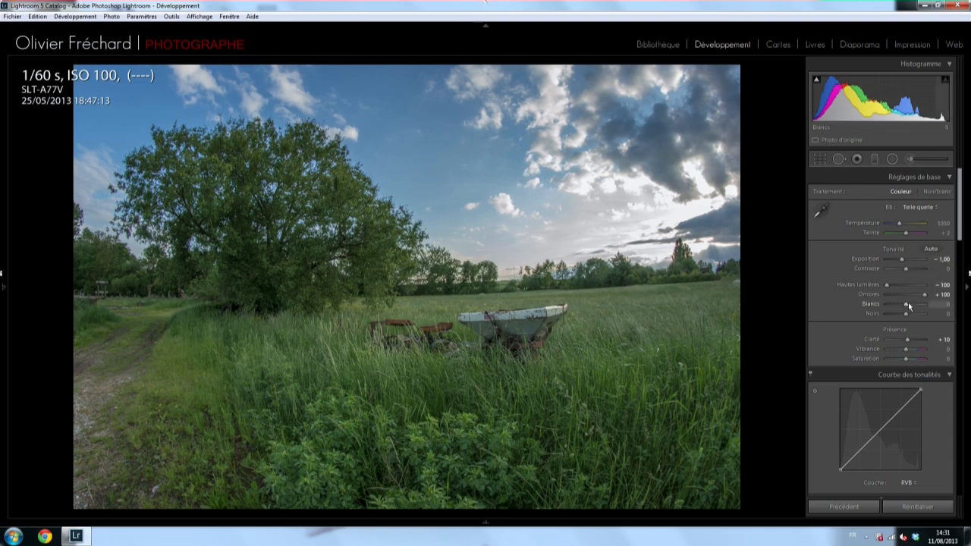
Set Blancs to +23, Noirs to +15 and Clarté to +100
drag(905, 305, 910, 306)
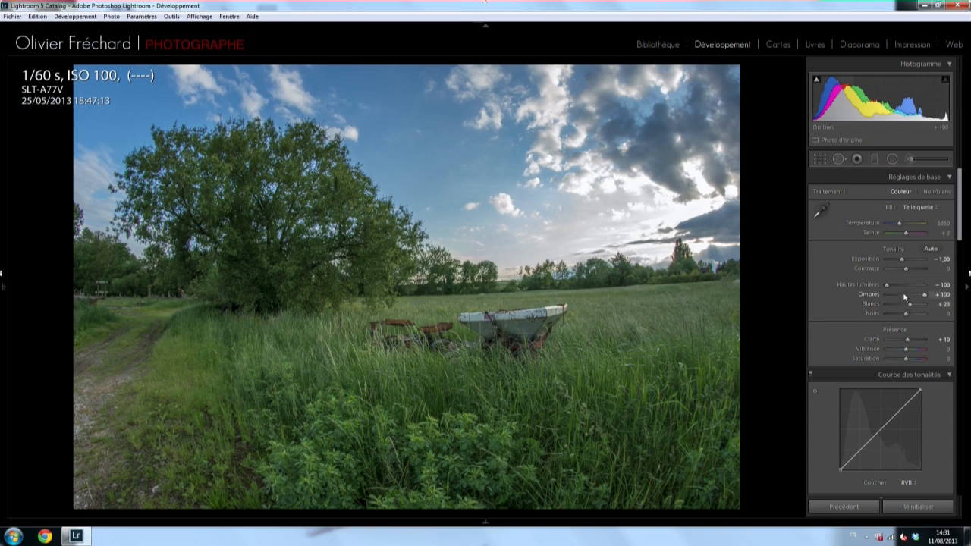
drag(906, 315, 909, 314)
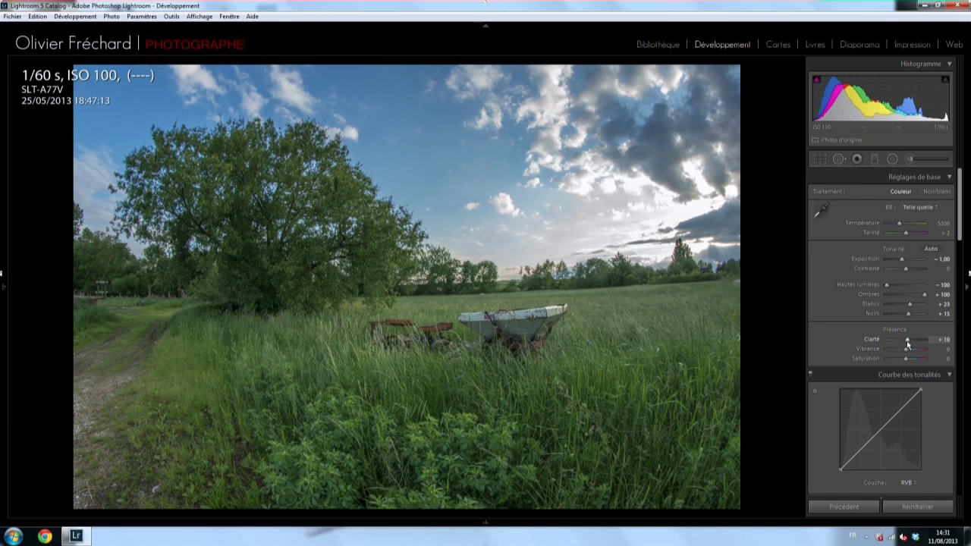
drag(907, 345, 942, 345)
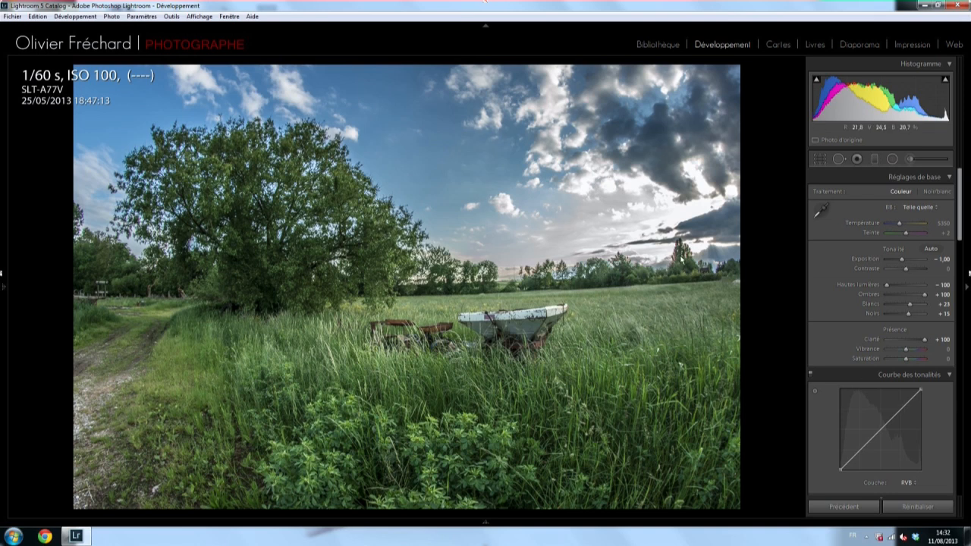
Remove the chromatic aberration around the distant trees and set the violet fringe removal value to 1
click(684, 260)
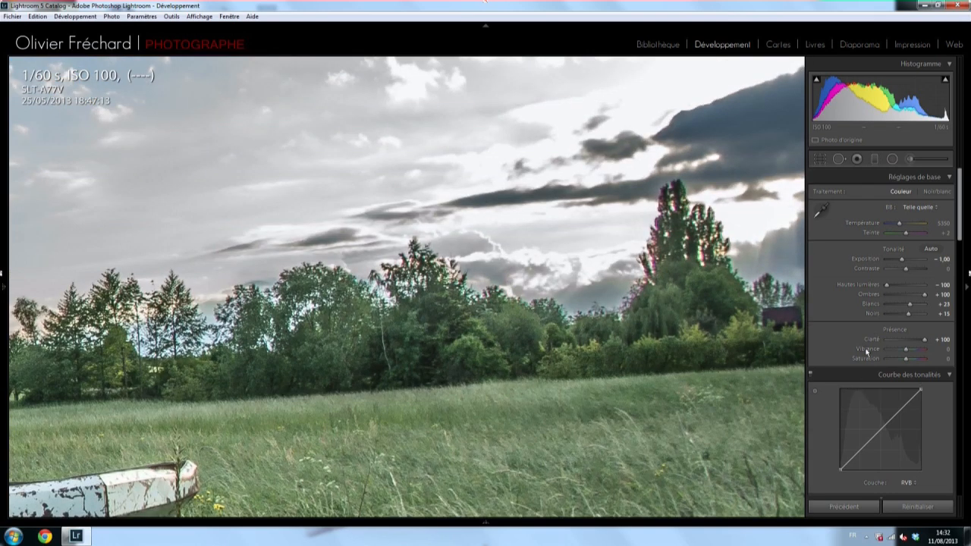
scroll(915, 417, down, 5)
scroll(859, 378, down, 10)
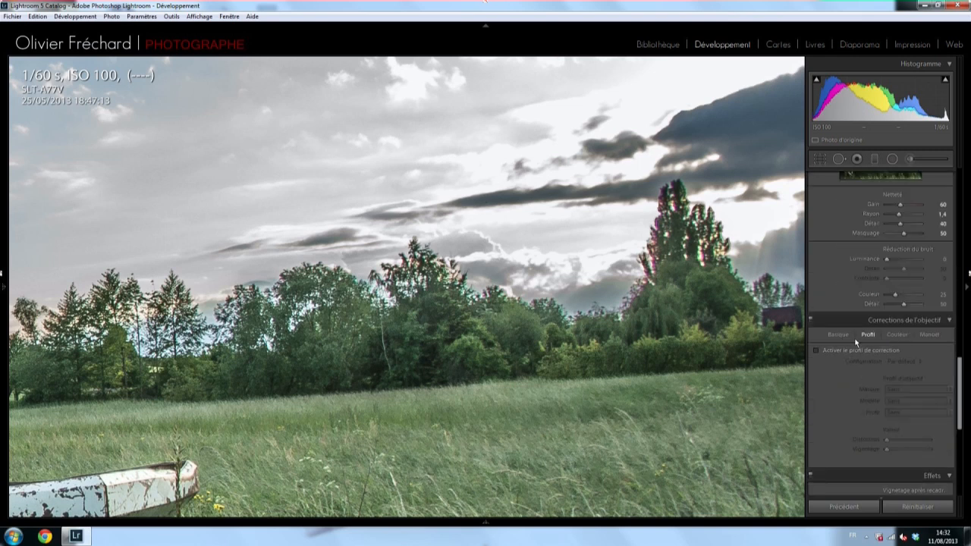
click(895, 335)
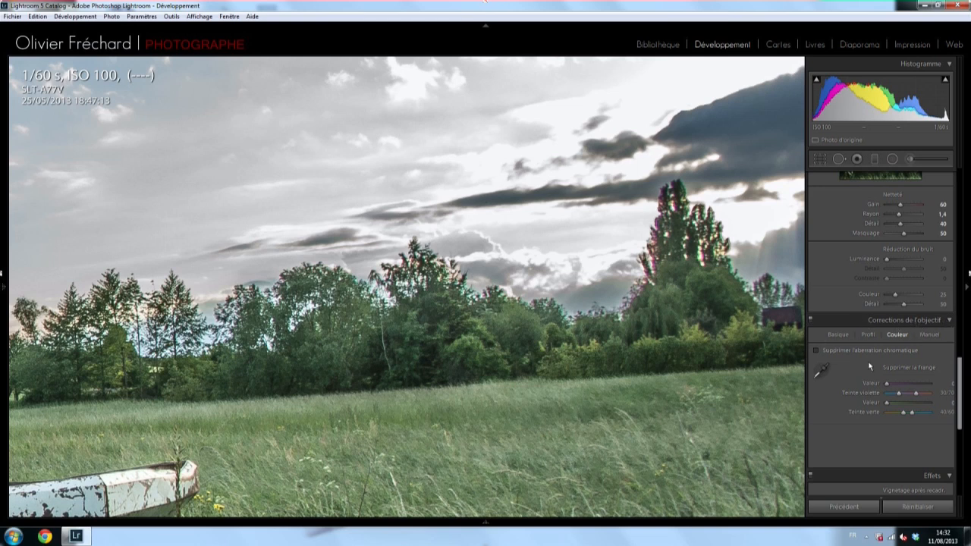
click(887, 350)
drag(887, 383, 891, 385)
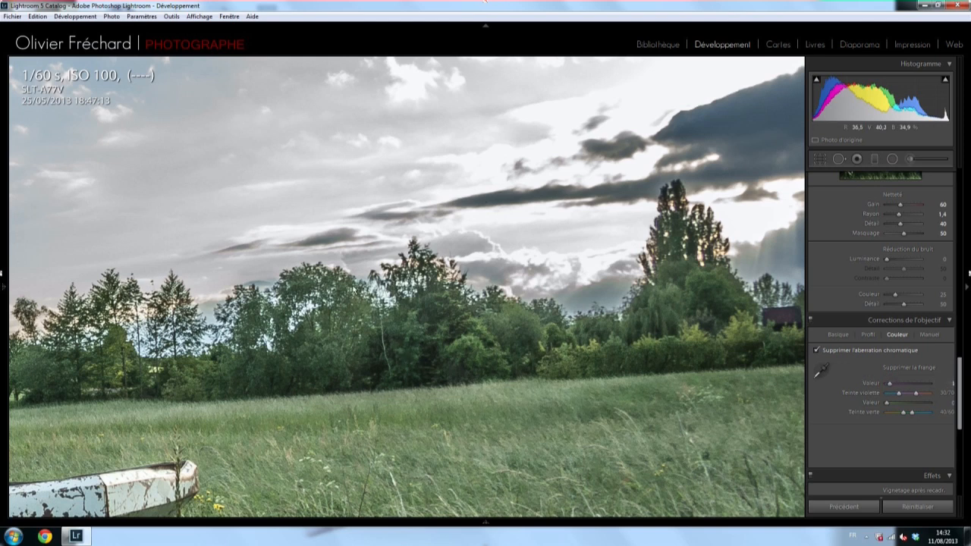
Examine the edges of the distant trees and the large tree's crown up close for remaining colour fringes
drag(352, 291, 969, 448)
drag(323, 317, 970, 381)
drag(546, 201, 444, 283)
click(444, 282)
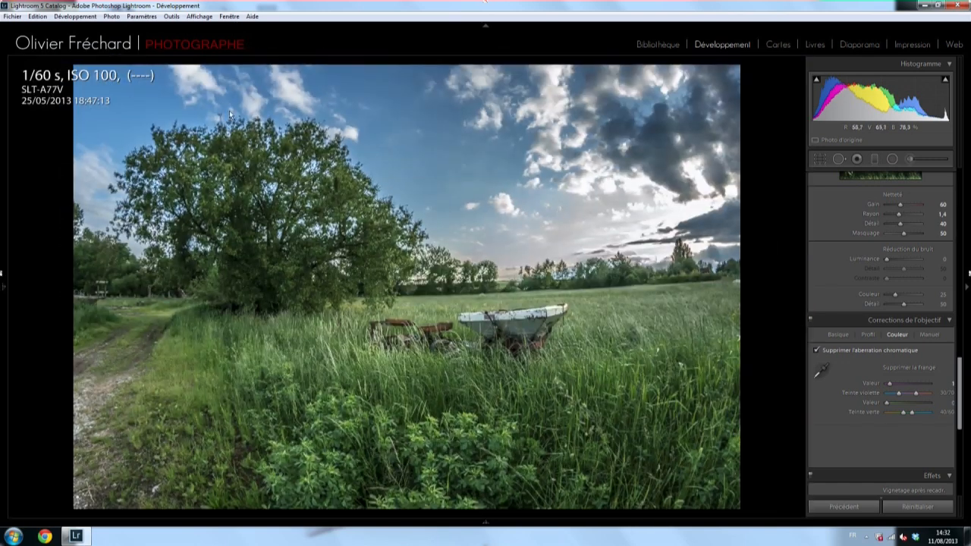
click(344, 171)
drag(344, 171, 501, 288)
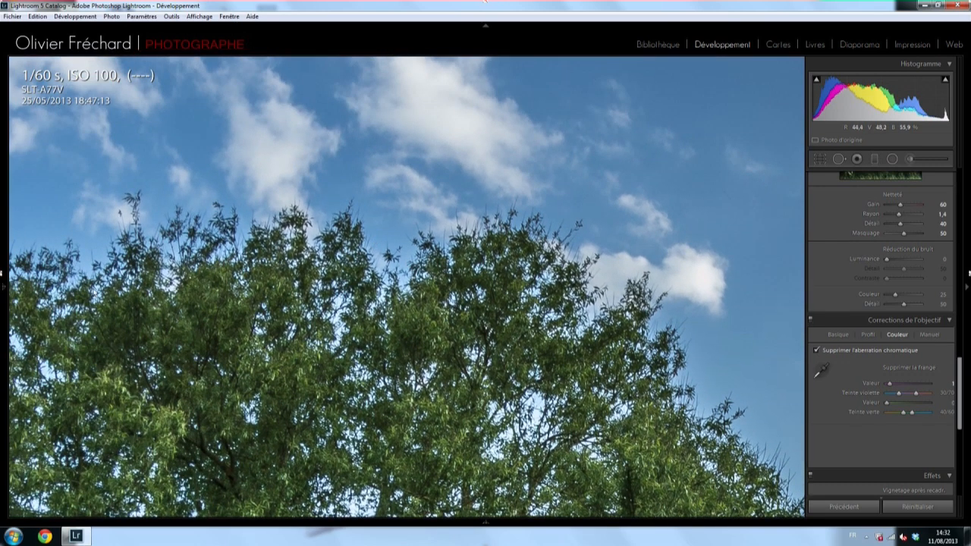
drag(91, 223, 260, 283)
click(260, 284)
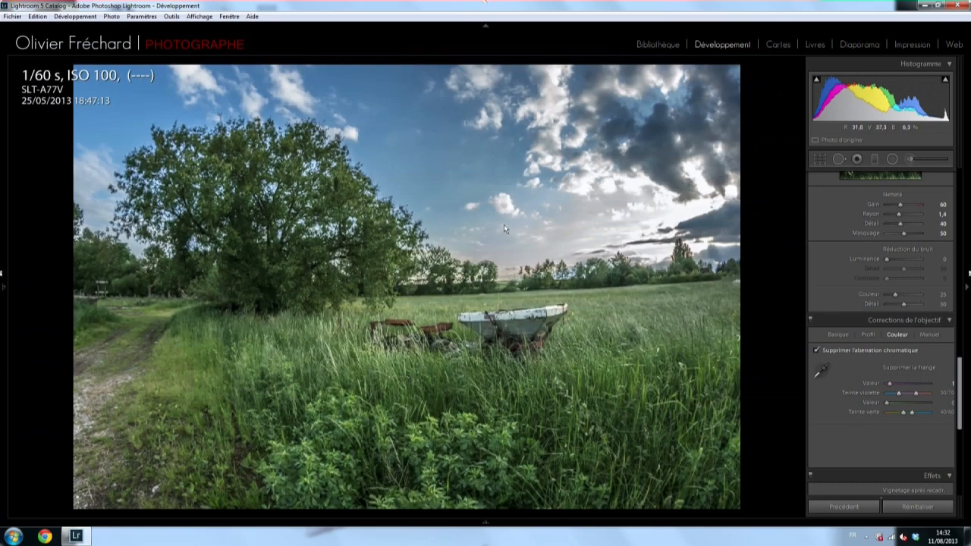
Brush a local Clarté adjustment of -21 along the large tree's upper edge with a size 9 brush
click(908, 160)
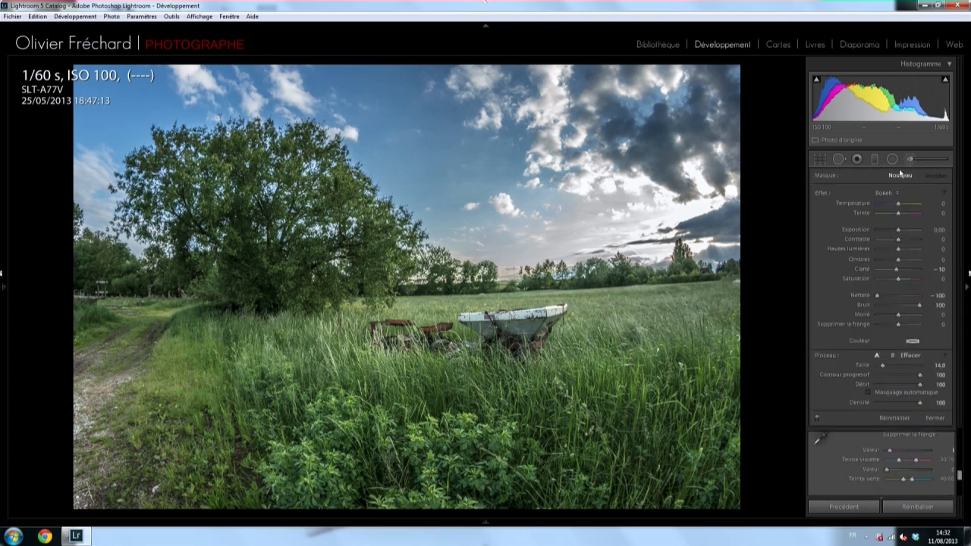
click(886, 194)
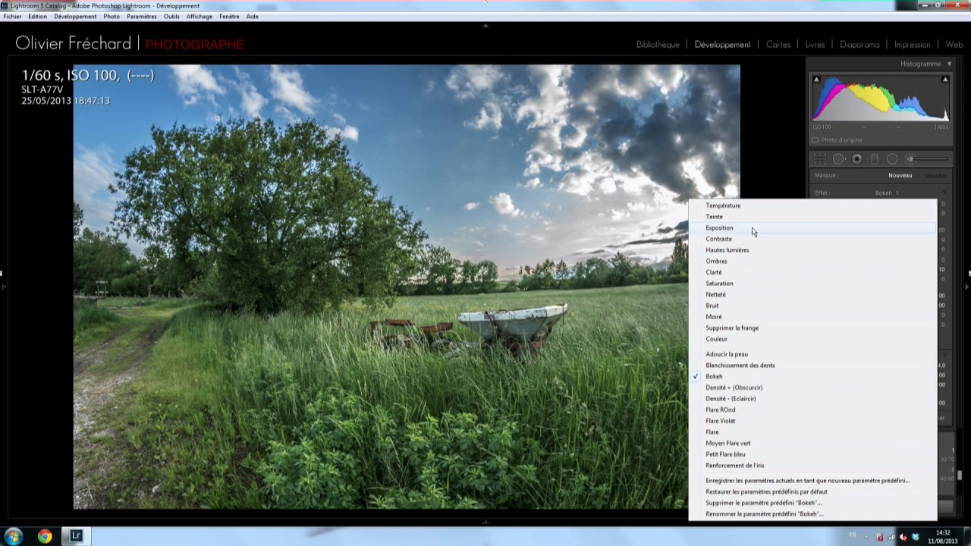
click(714, 272)
drag(910, 271, 897, 275)
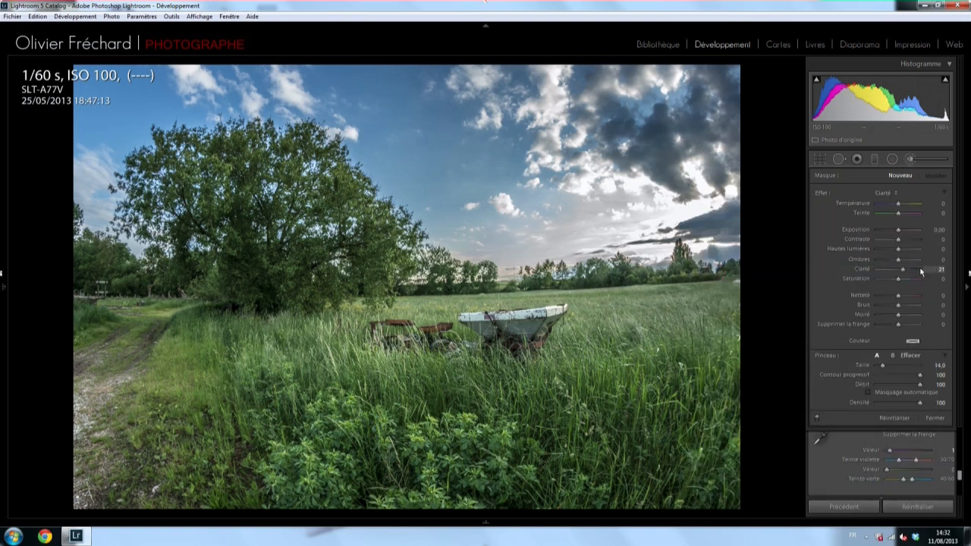
double_click(866, 269)
scroll(304, 142, down, 3)
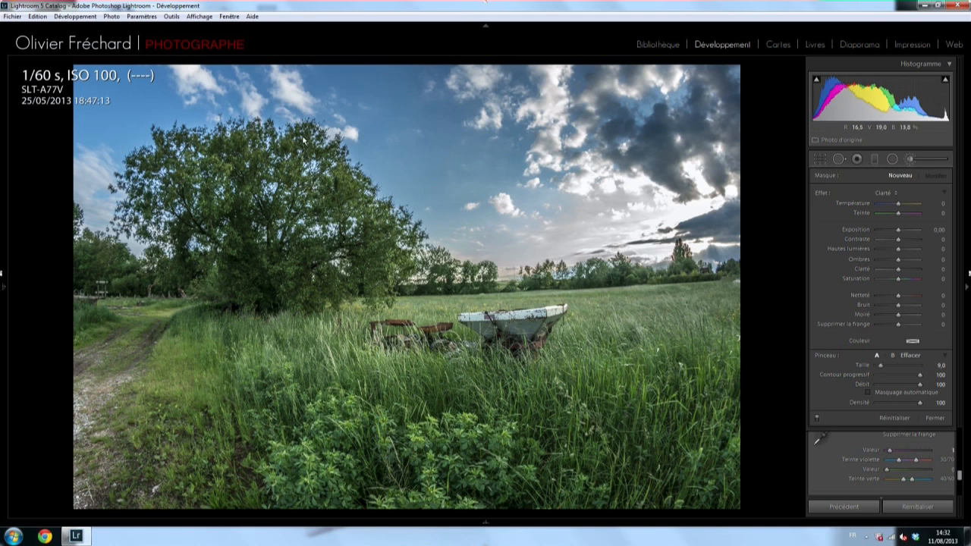
click(893, 269)
Create a new brush mask with Clarté 100 and paint it along the dirt path at size 9
click(900, 176)
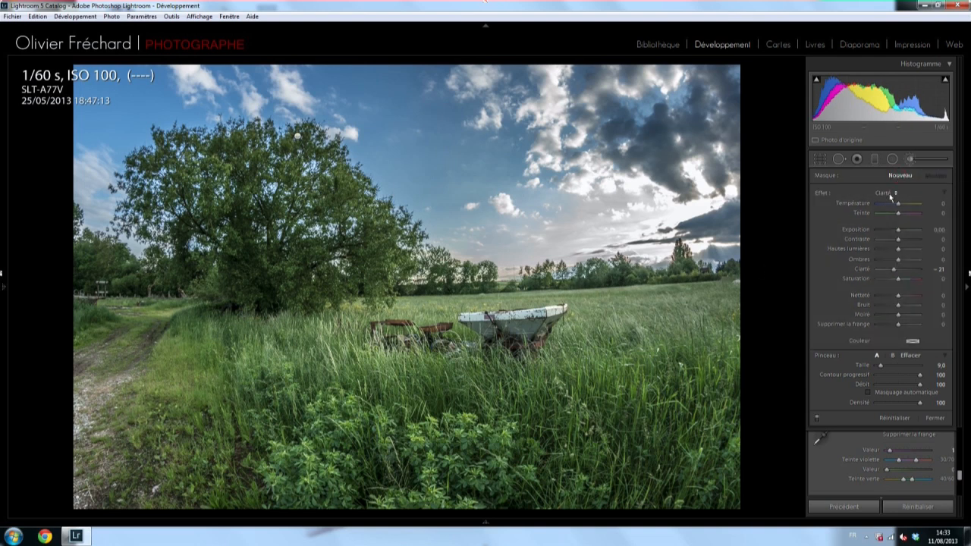
click(889, 194)
click(895, 270)
drag(894, 270, 944, 276)
mouse_move(123, 349)
mouse_down()
mouse_move(99, 379)
mouse_move(140, 339)
mouse_move(113, 478)
mouse_move(103, 473)
mouse_up()
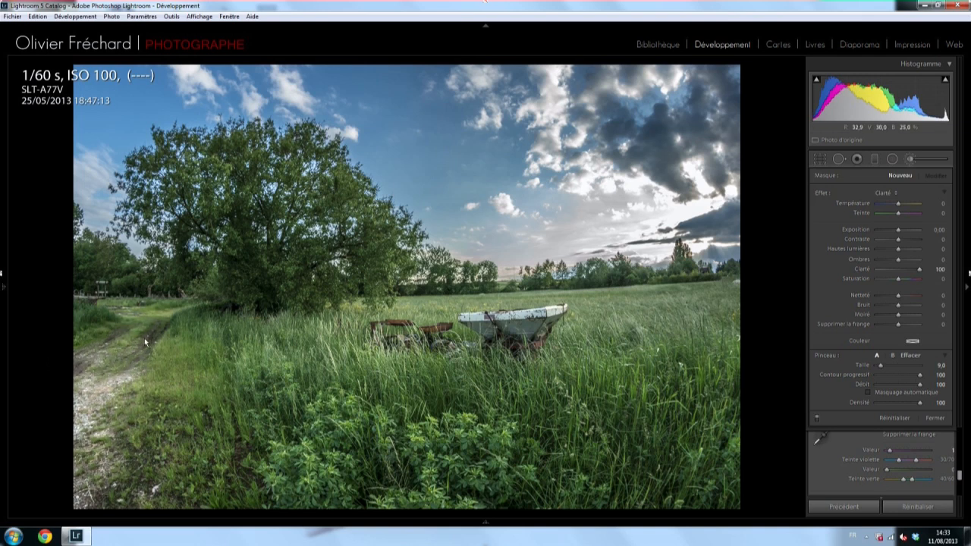
mouse_move(123, 316)
mouse_down()
mouse_move(105, 387)
mouse_move(79, 432)
mouse_move(110, 492)
mouse_up()
Extend the Clarté 100 mask over the white hopper in the field with a size 5 brush
key(z)
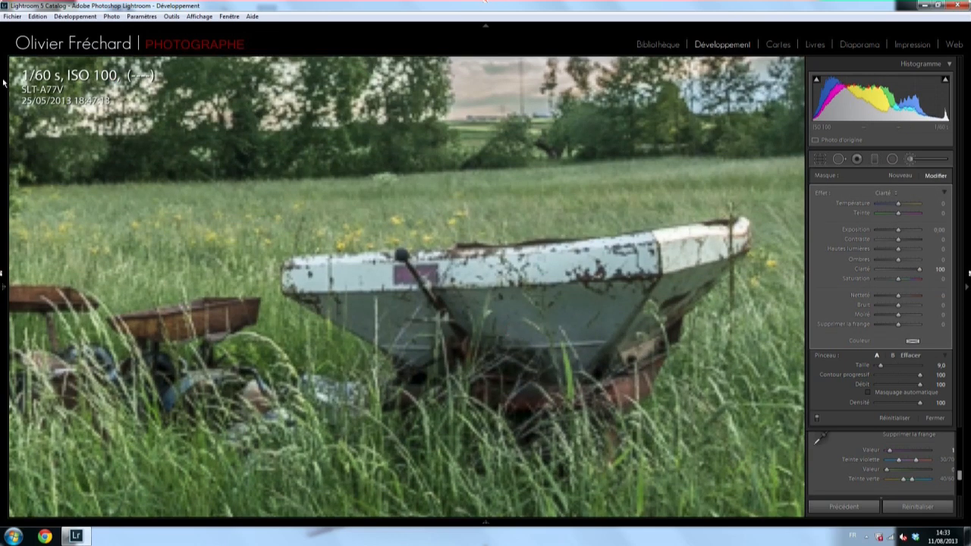
mouse_move(2, 97)
click(150, 62)
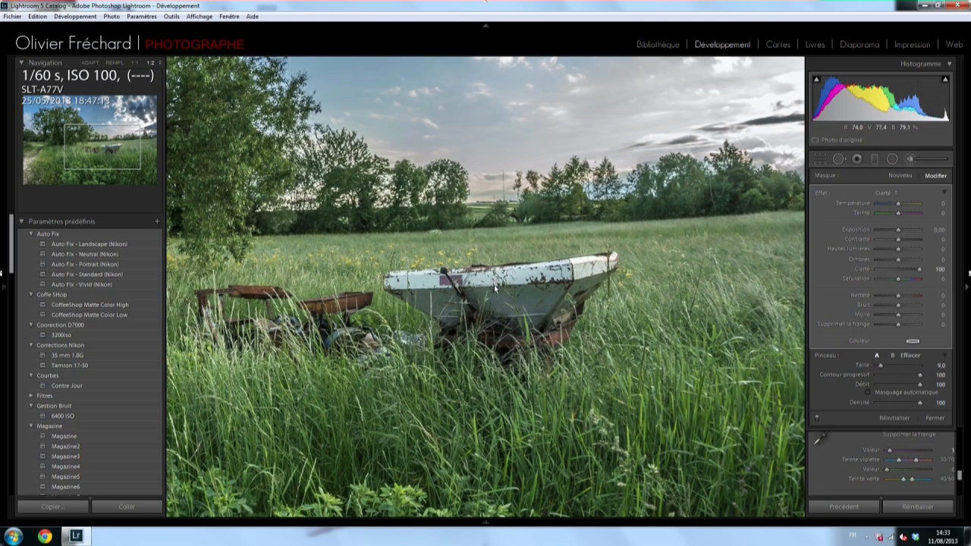
scroll(501, 300, down, 4)
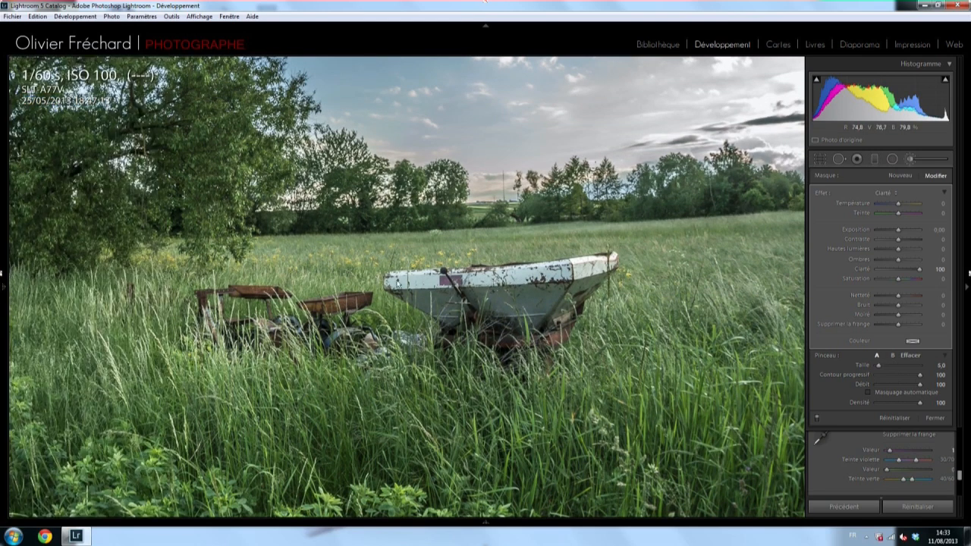
mouse_move(431, 282)
mouse_down()
mouse_move(578, 269)
mouse_move(586, 281)
mouse_move(558, 319)
mouse_move(564, 312)
mouse_move(488, 301)
mouse_up()
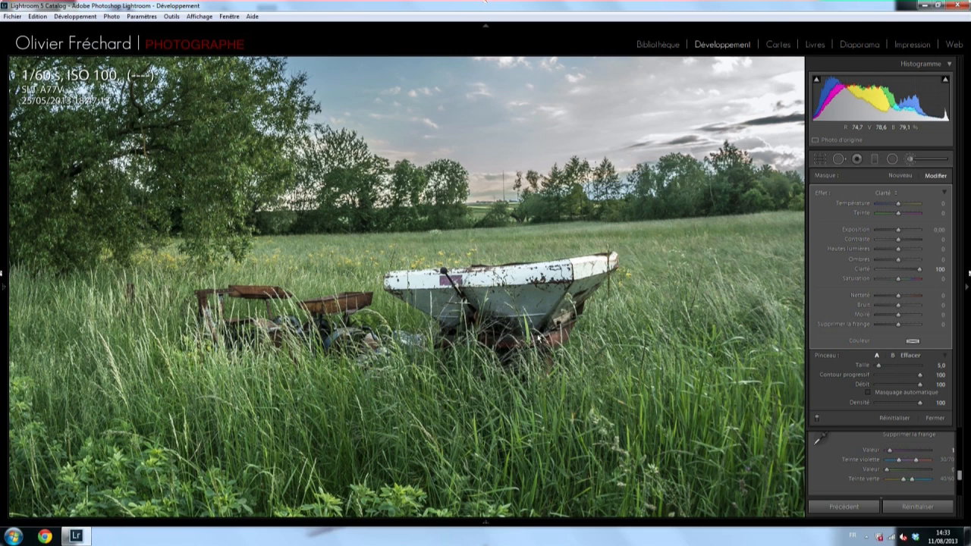
Refine the clarity mask over the rusty machinery around the hopper with a size 3 brush
scroll(317, 310, down, 2)
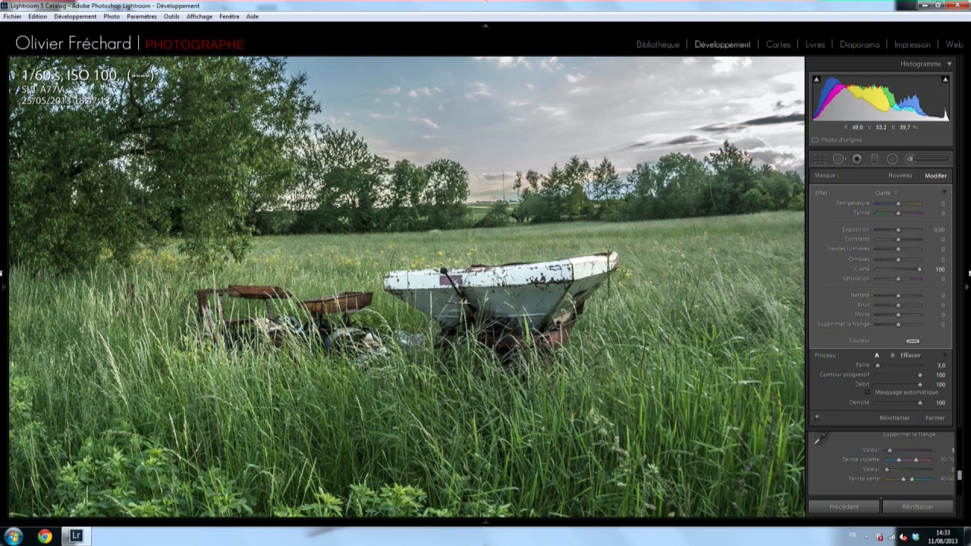
key(alt)
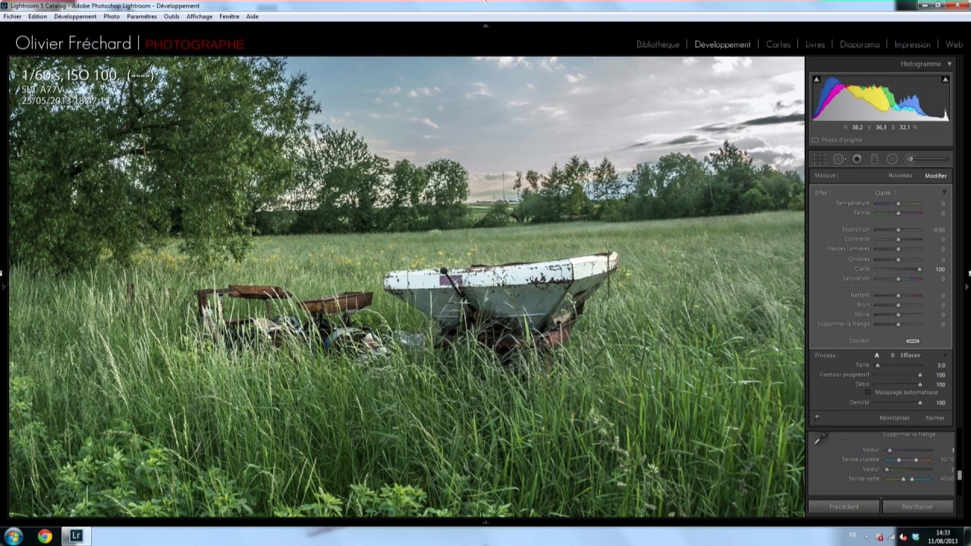
click(468, 322)
click(468, 321)
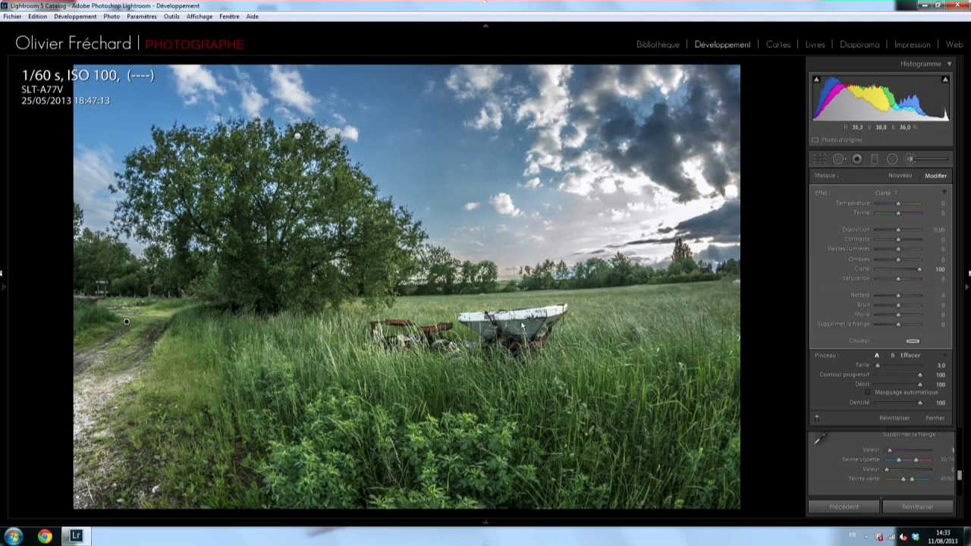
Compare the retouched photo with its original version and close the brush adjustments
key(backslash)
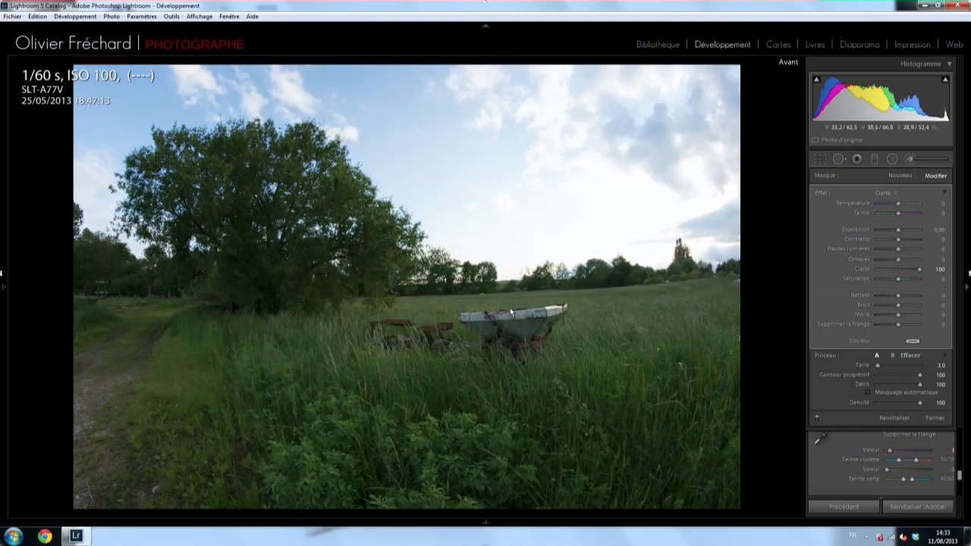
key(backslash)
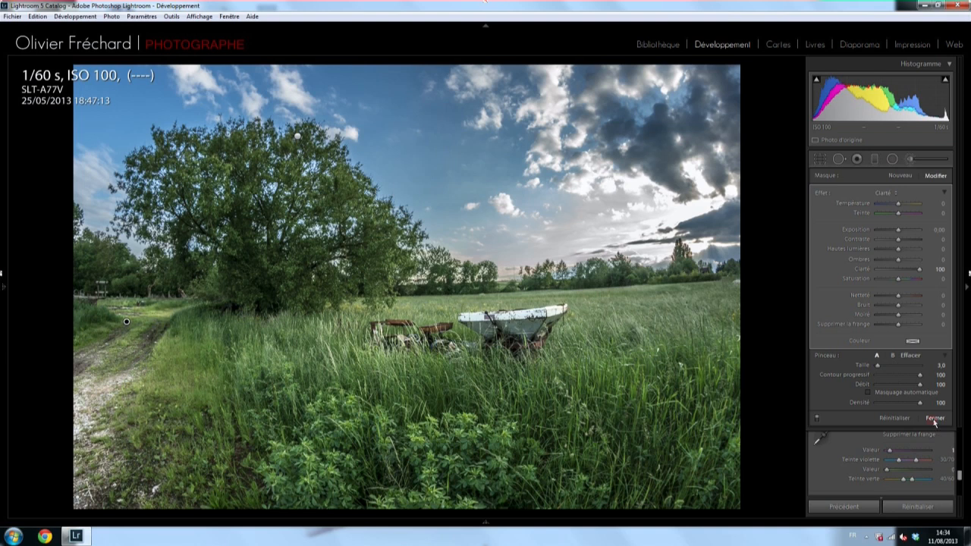
click(935, 419)
Fine-tune the tones with Contraste +17, Hautes lumières -89 and Ombres +73
scroll(889, 254, up, 5)
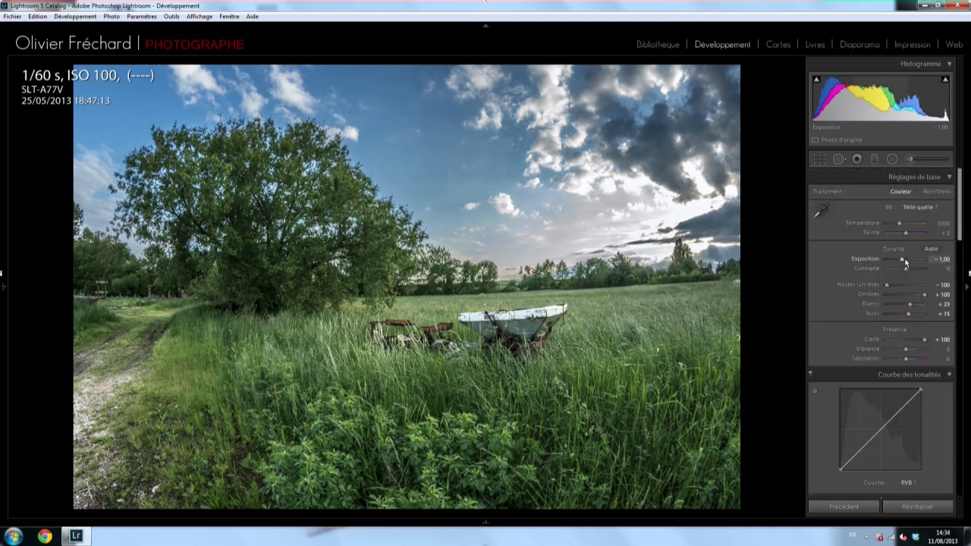
drag(904, 269, 909, 269)
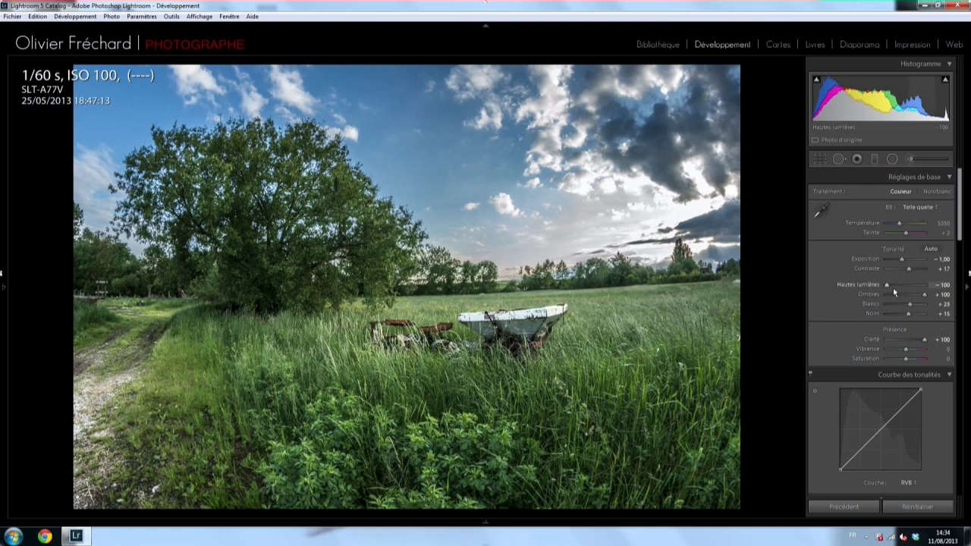
drag(887, 284, 889, 285)
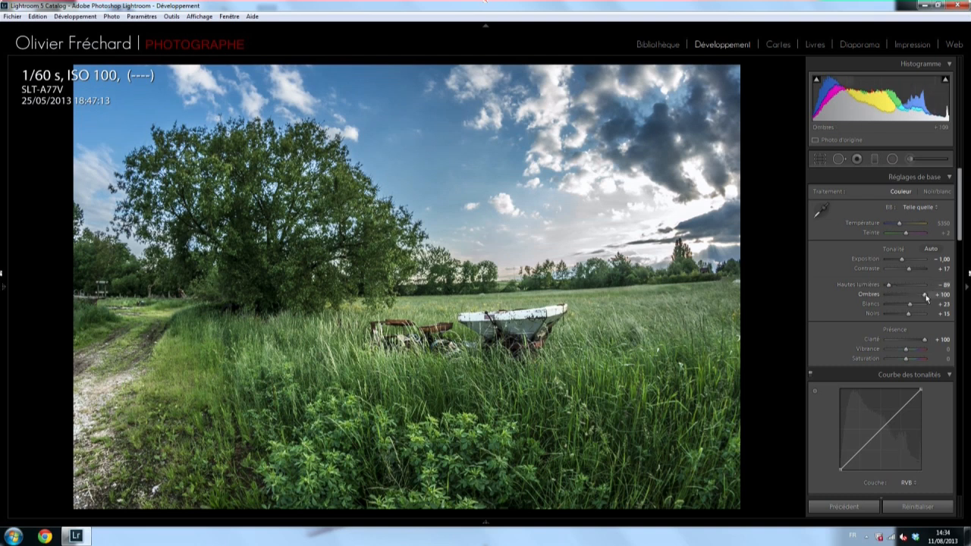
drag(923, 297, 919, 293)
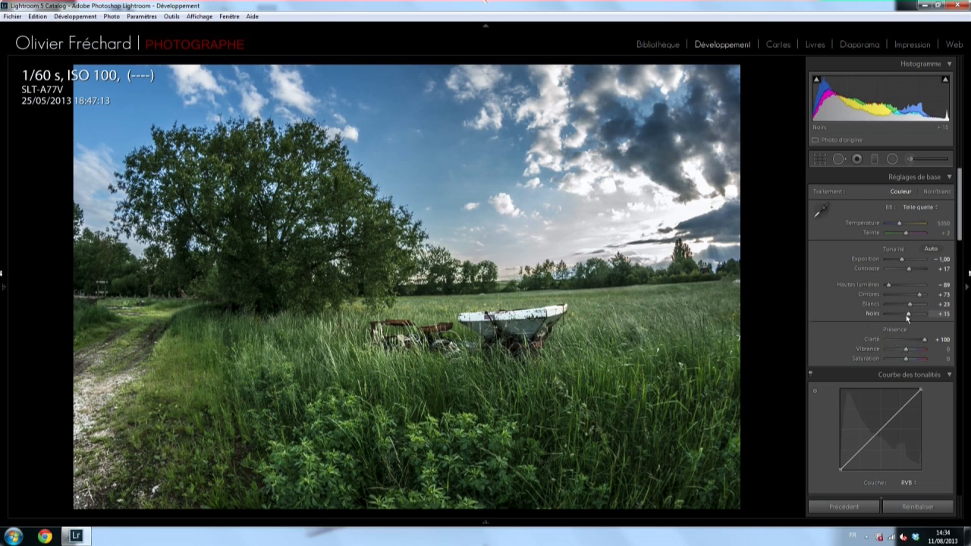
Set the Noirs tone value to +23
drag(908, 317, 909, 319)
scroll(873, 341, down, 2)
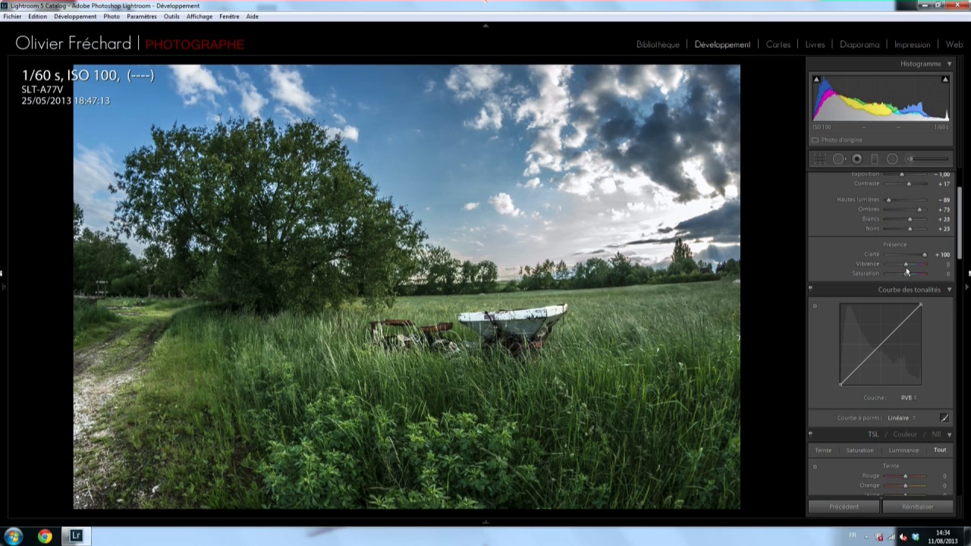
drag(905, 264, 947, 269)
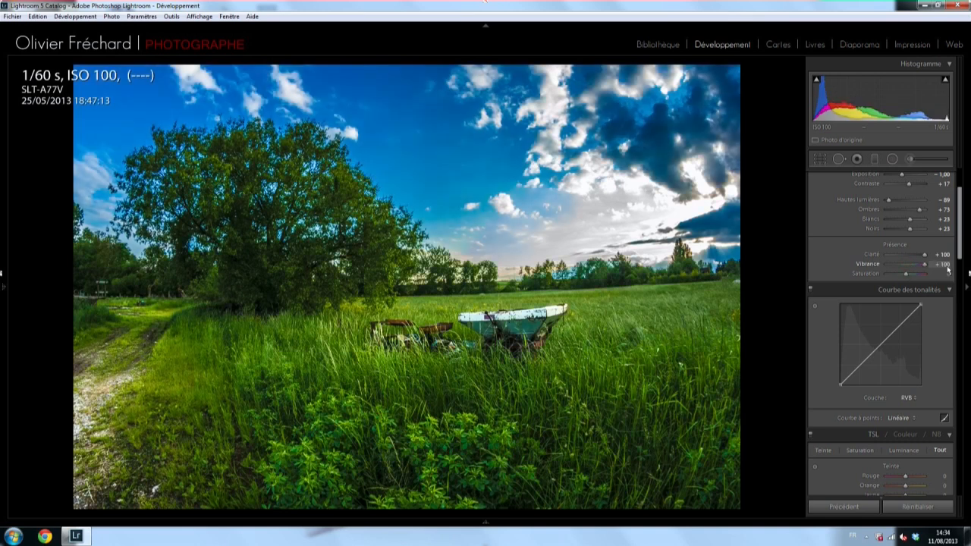
double_click(872, 264)
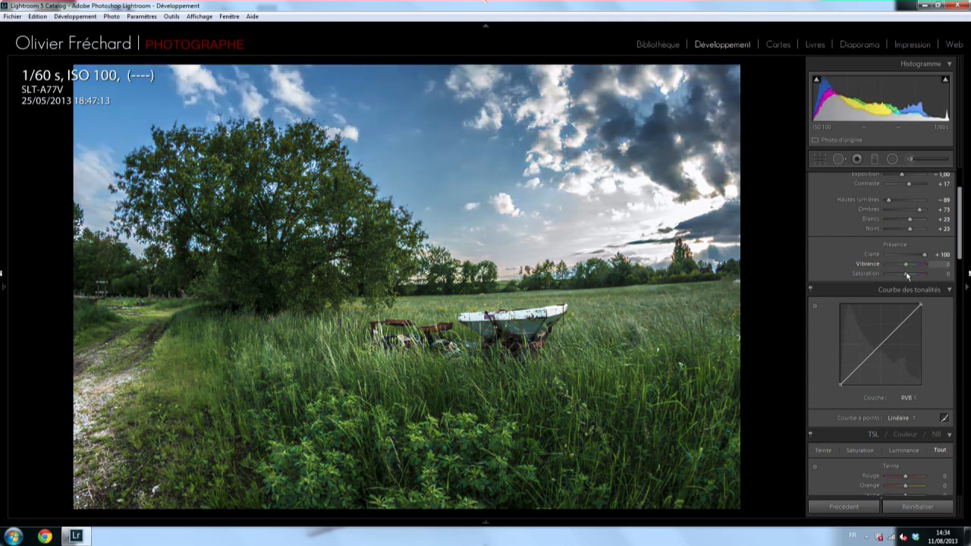
drag(907, 275, 963, 281)
drag(906, 267, 911, 269)
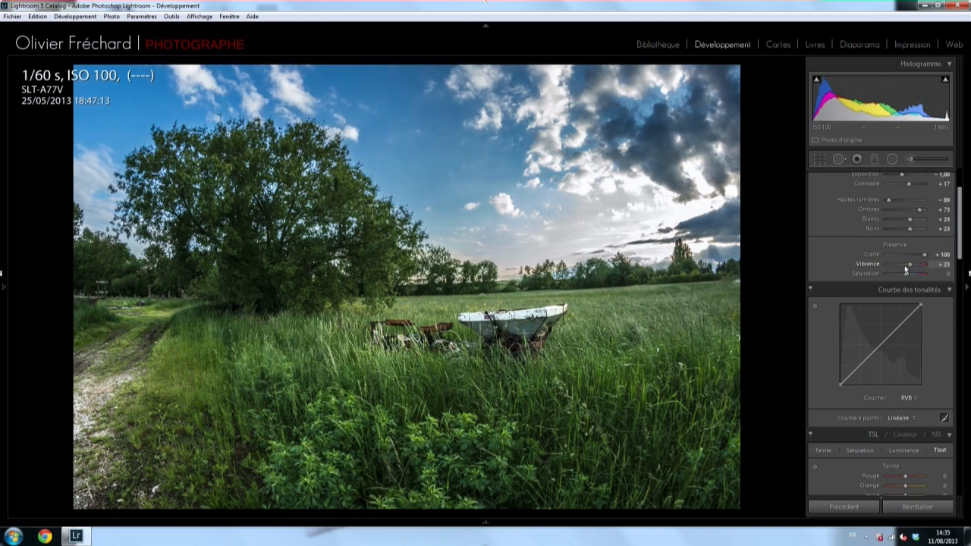
drag(904, 265, 884, 267)
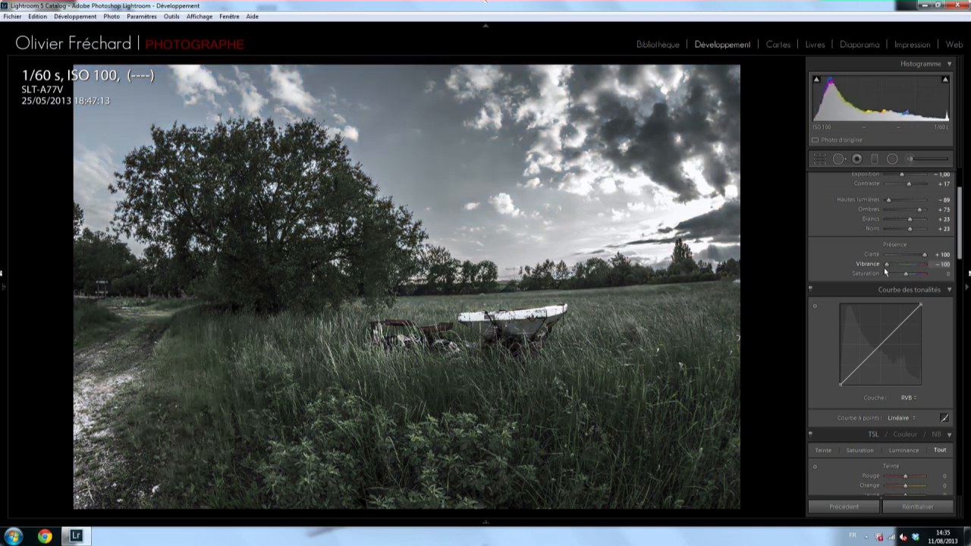
Set Vibrance to +28 and reset Saturation to 0
drag(884, 265, 907, 276)
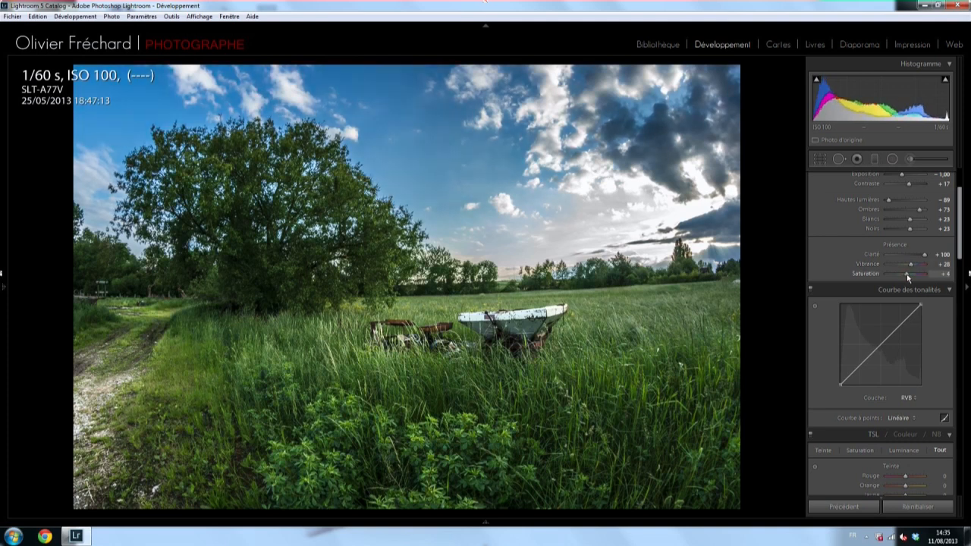
double_click(871, 273)
Shape the RVB tone curve by anchoring a shadow point, slightly raising the black end and adding a highlight point just below the diagonal
scroll(860, 369, down, 3)
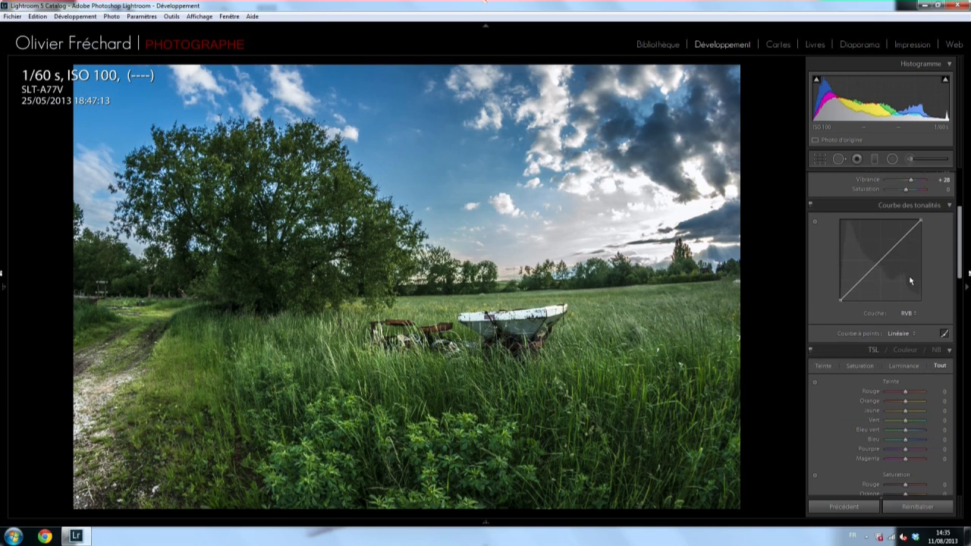
click(847, 295)
drag(838, 303, 839, 295)
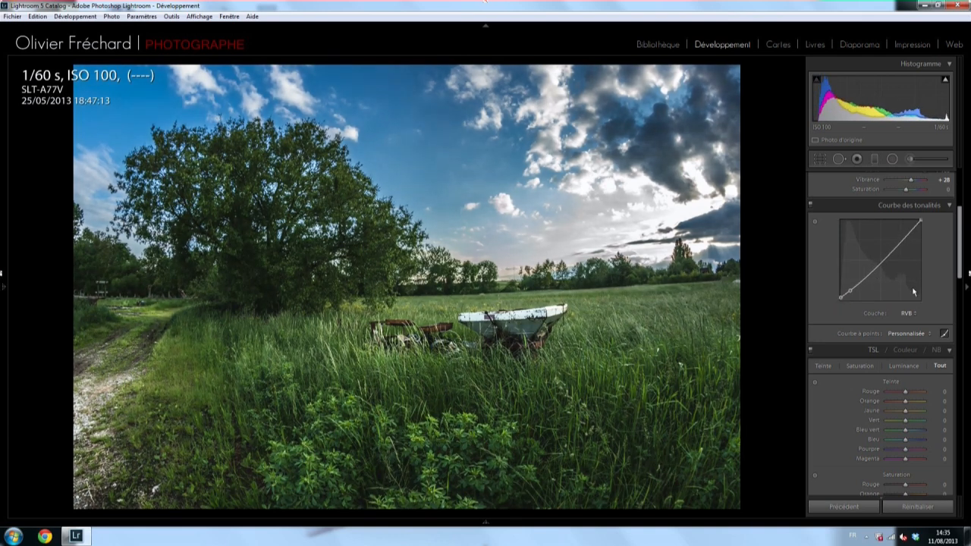
drag(908, 242, 908, 241)
scroll(905, 318, down, 5)
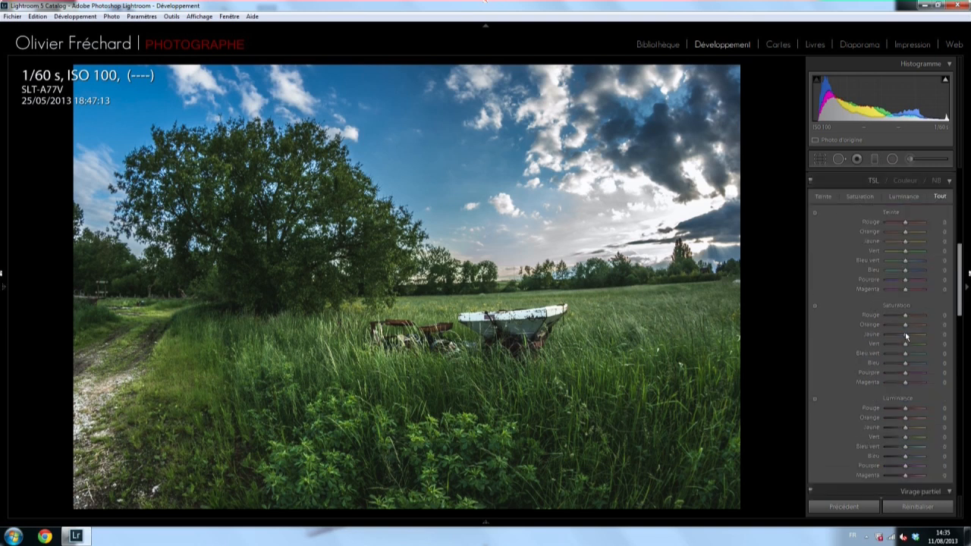
drag(905, 344, 953, 346)
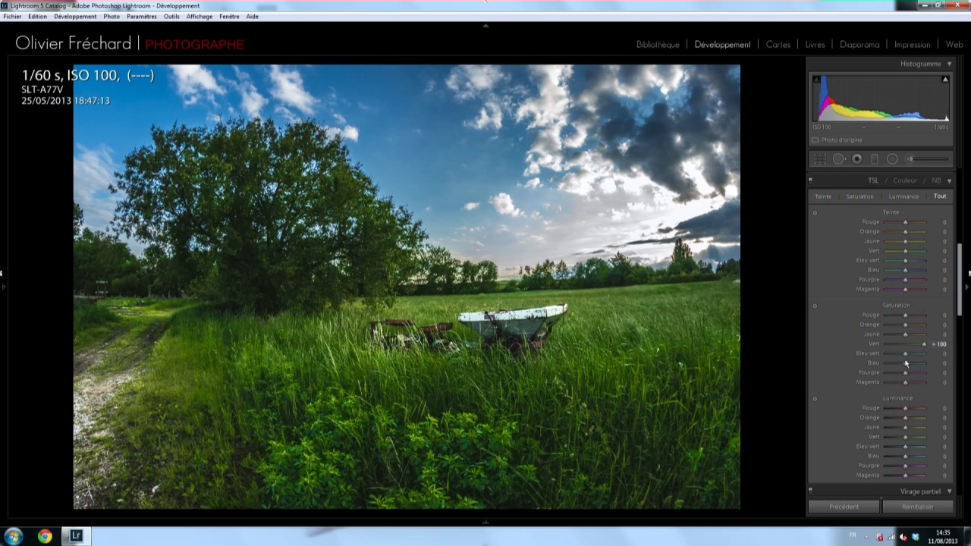
double_click(874, 344)
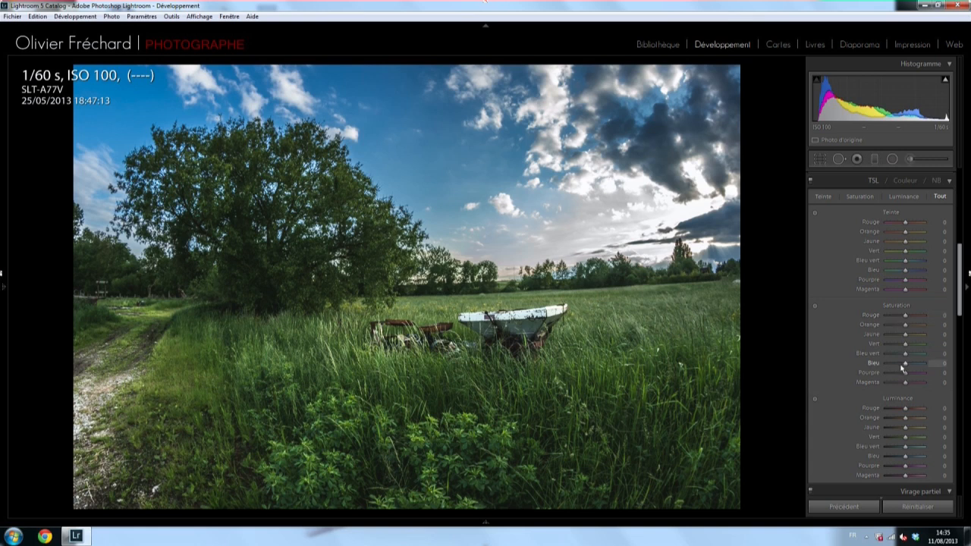
scroll(891, 355, down, 2)
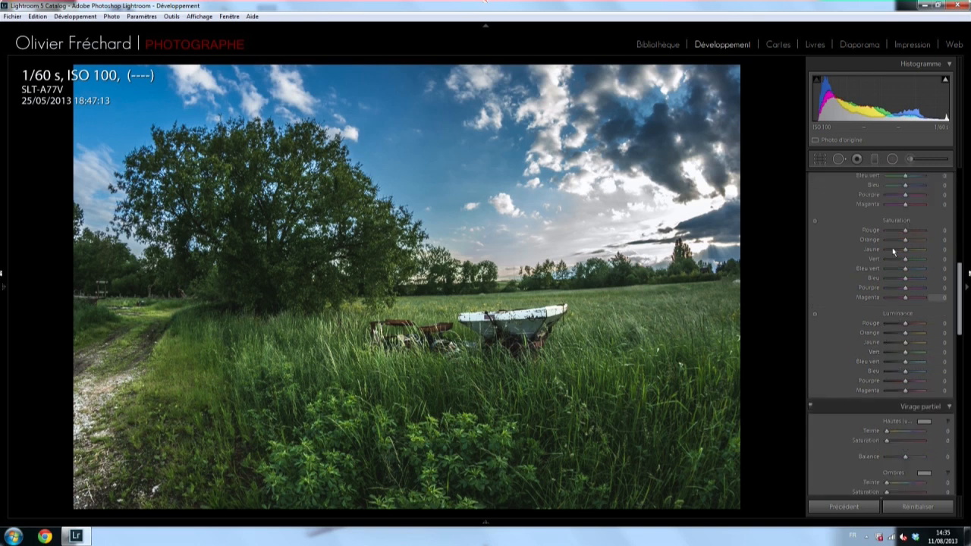
scroll(884, 288, up, 2)
Mute the blues with Bleu Saturation -22 and Bleu Luminance -5
mouse_move(905, 366)
mouse_down()
mouse_move(922, 368)
mouse_move(902, 369)
mouse_up()
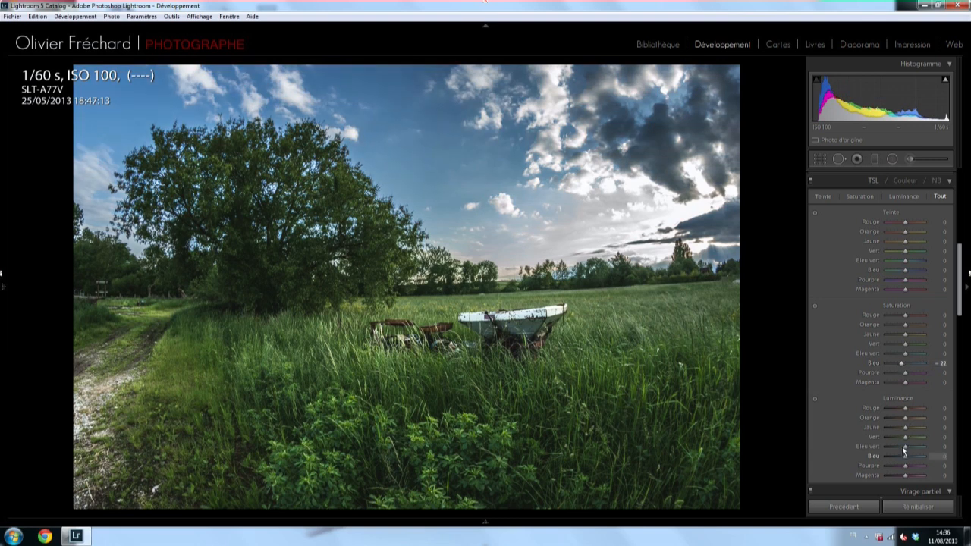
mouse_move(905, 456)
mouse_down()
mouse_move(919, 458)
mouse_move(874, 462)
mouse_move(919, 464)
mouse_move(905, 458)
mouse_up()
Apply split toning with Ombres Saturation 8 and Hautes lumières Teinte 19 and Saturation 8
scroll(888, 388, down, 4)
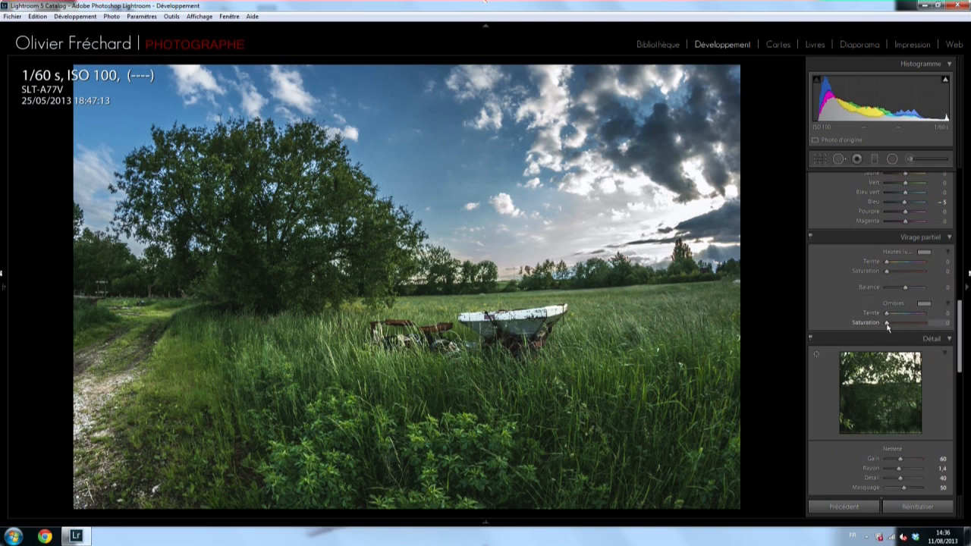
drag(885, 322, 889, 325)
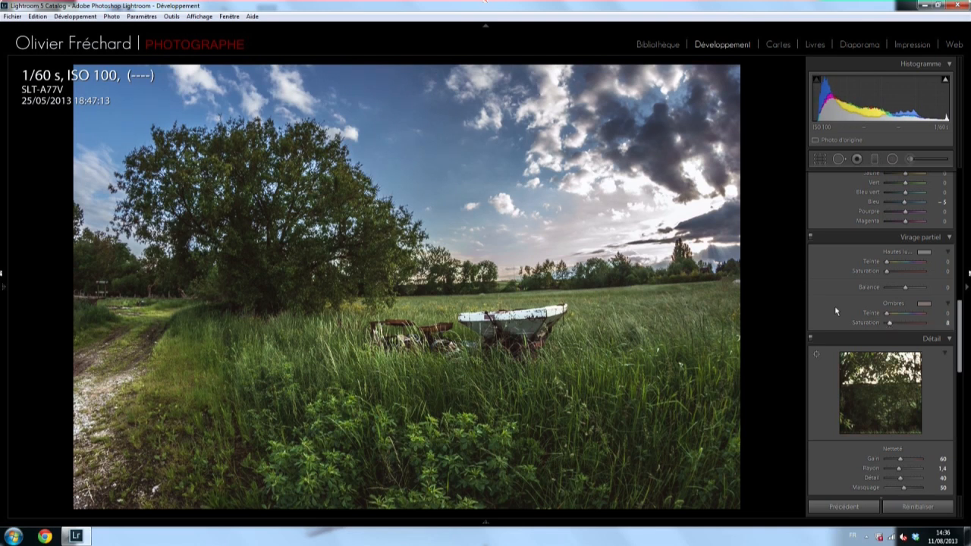
drag(886, 262, 890, 272)
scroll(872, 379, down, 8)
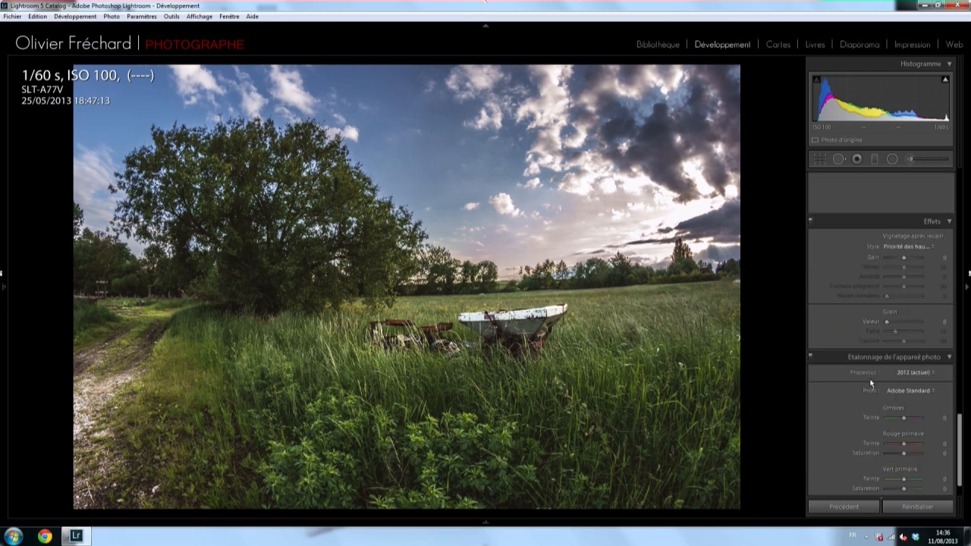
scroll(870, 383, down, 1)
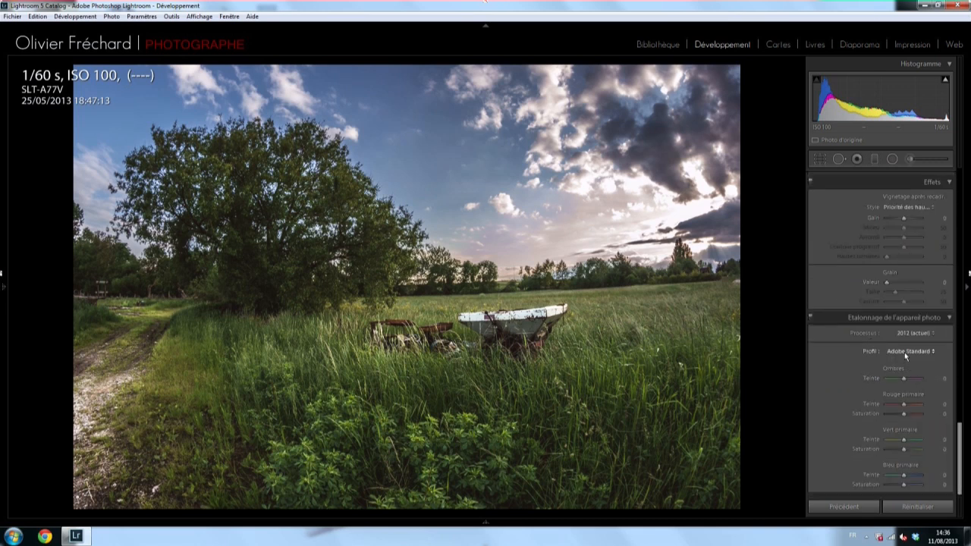
scroll(904, 352, up, 15)
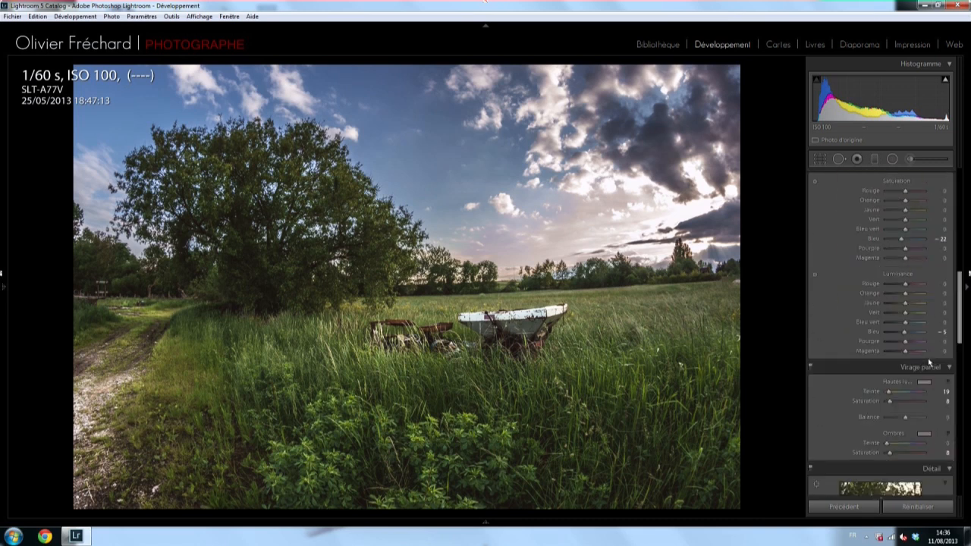
Paint a new brush mask over the bright sun area using the Exposition effect at 0,76 and brush size 44
click(910, 158)
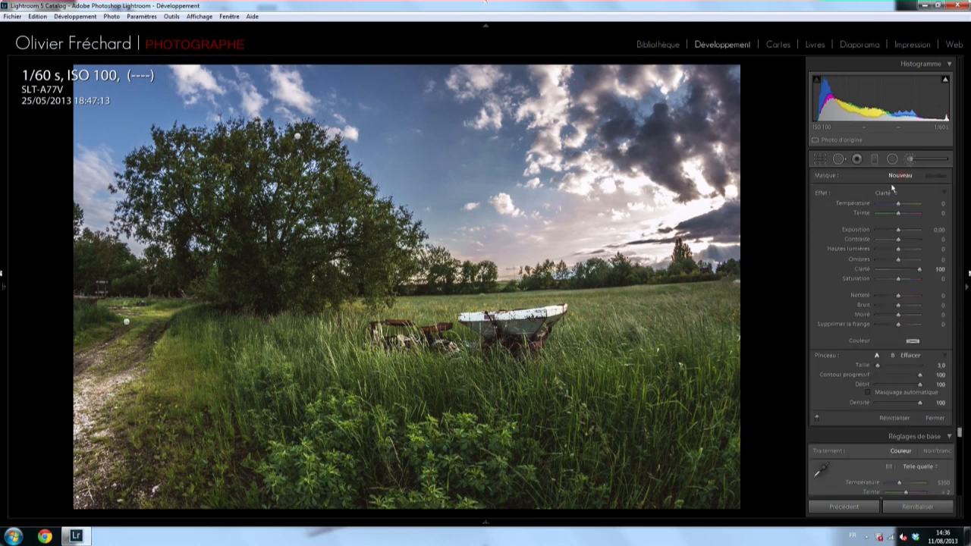
click(888, 193)
click(722, 228)
drag(895, 230, 901, 230)
scroll(665, 208, up, 2)
scroll(681, 216, up, 2)
scroll(680, 215, up, 2)
scroll(672, 217, up, 1)
click(672, 215)
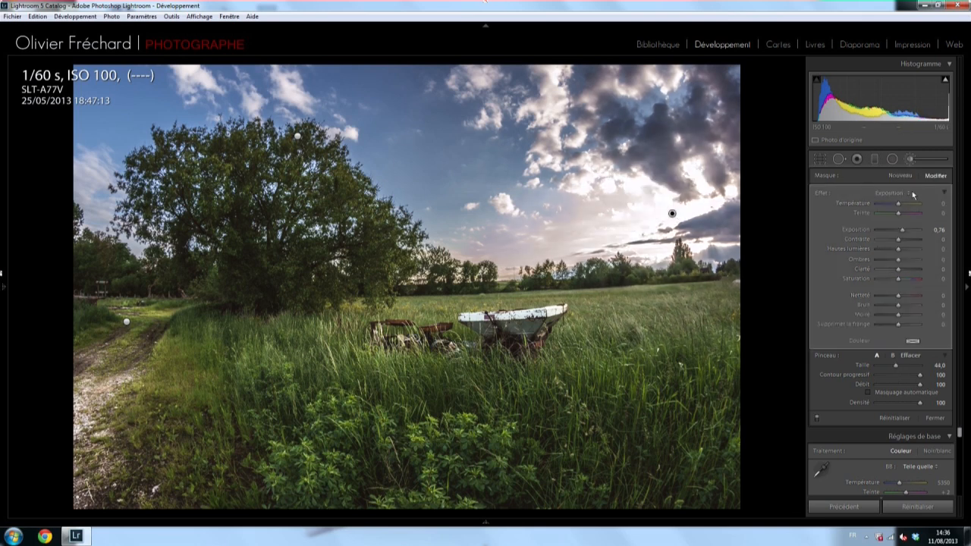
Brighten and warm the sun mask with Exposition 1,71, Température 60 and Teinte 50, and close the brush adjustments
drag(901, 234, 907, 233)
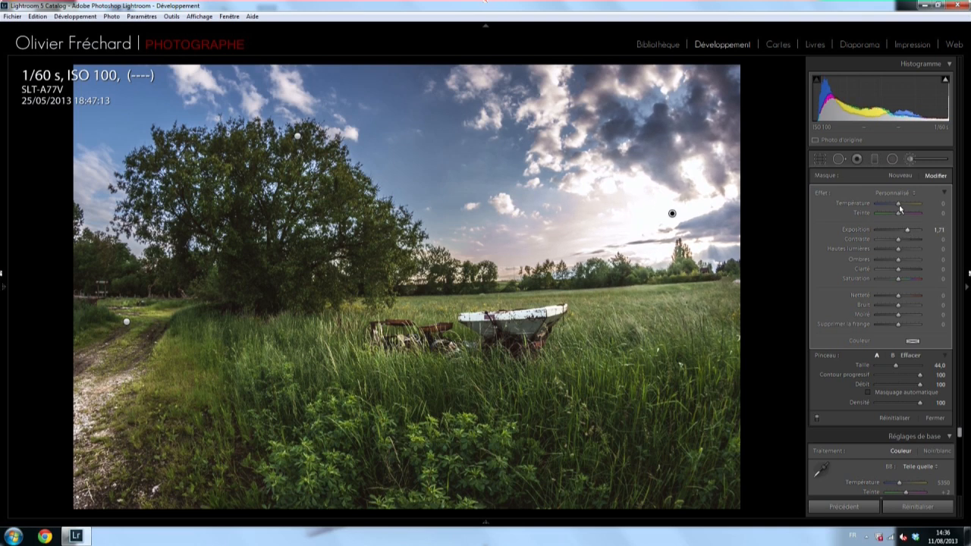
mouse_move(899, 206)
mouse_down()
mouse_move(912, 209)
mouse_move(908, 219)
mouse_up()
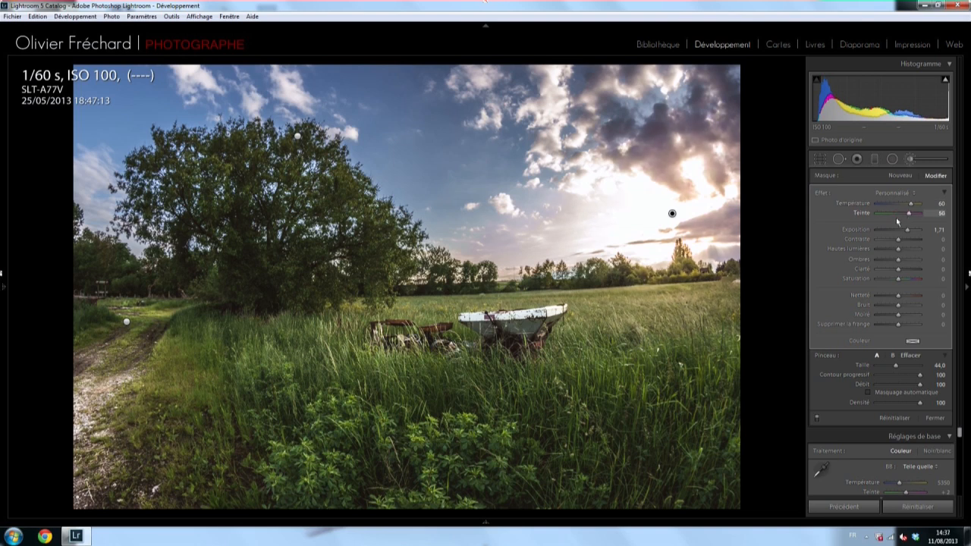
key(k)
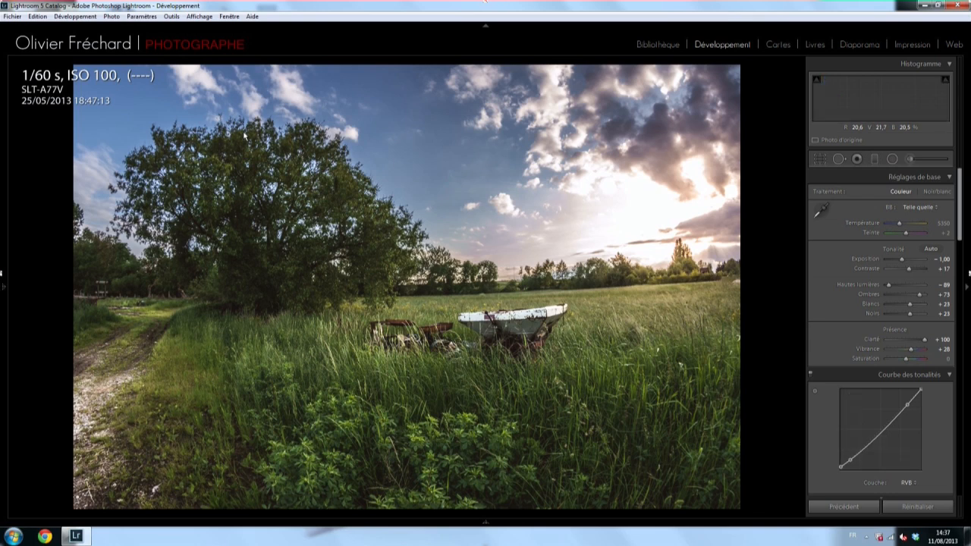
Compare the finished development with the other developed version and with the original unedited photo
key(Right)
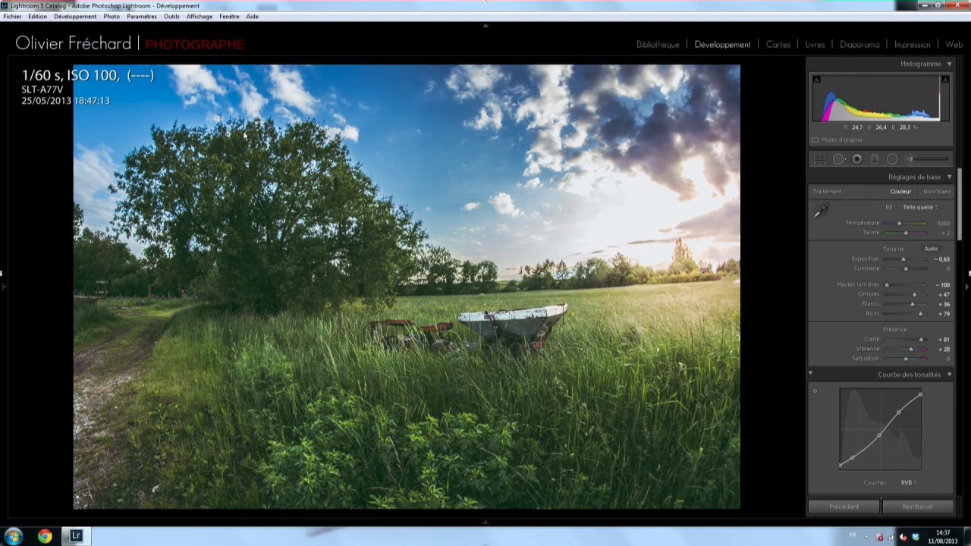
key(Right)
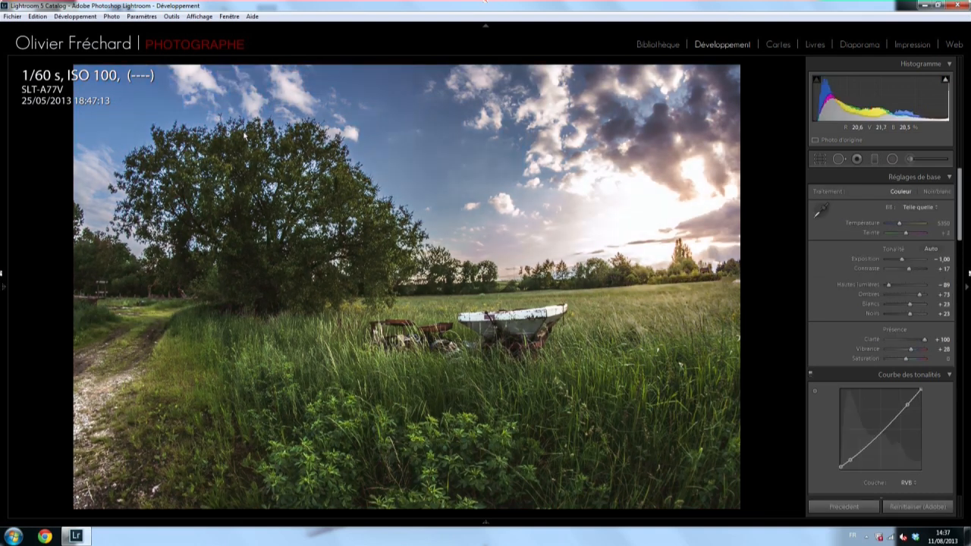
key(backslash)
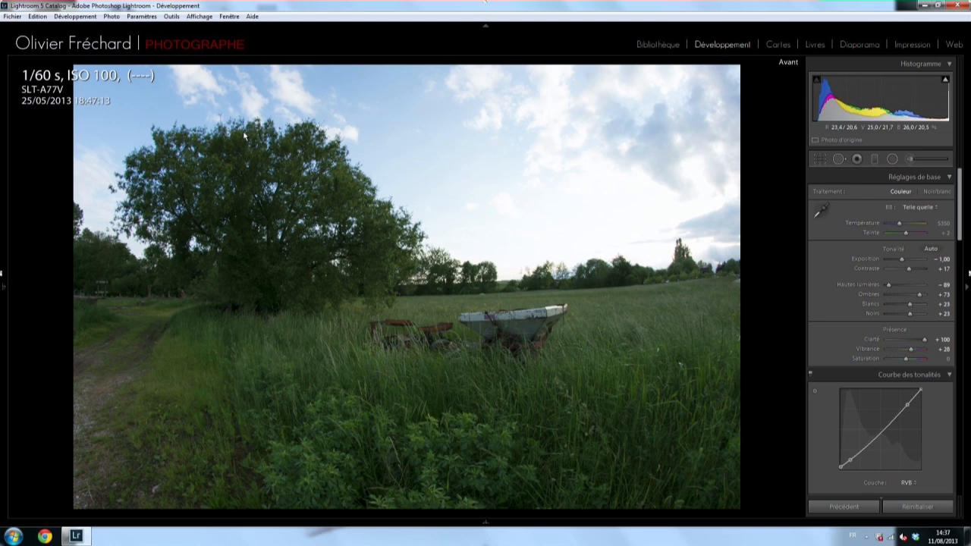
key(backslash)
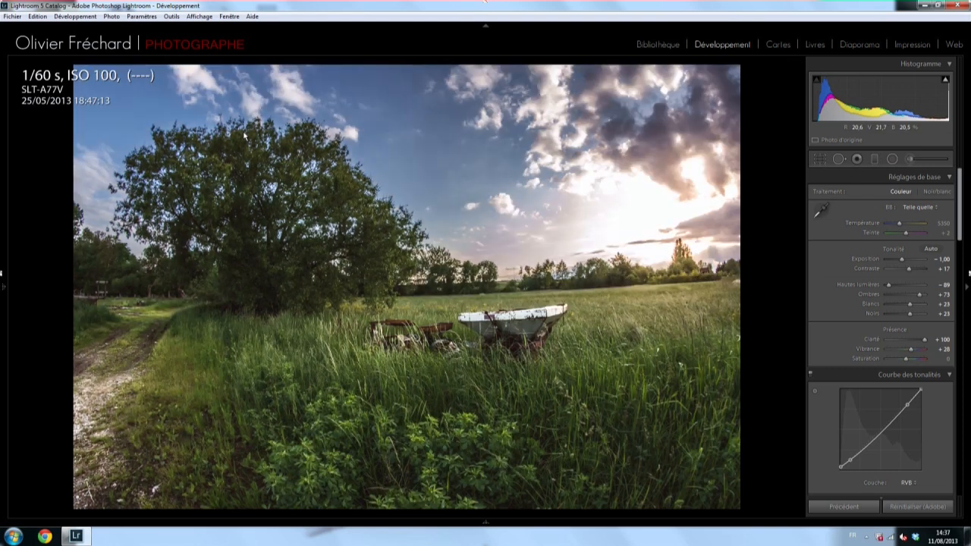
key(Right)
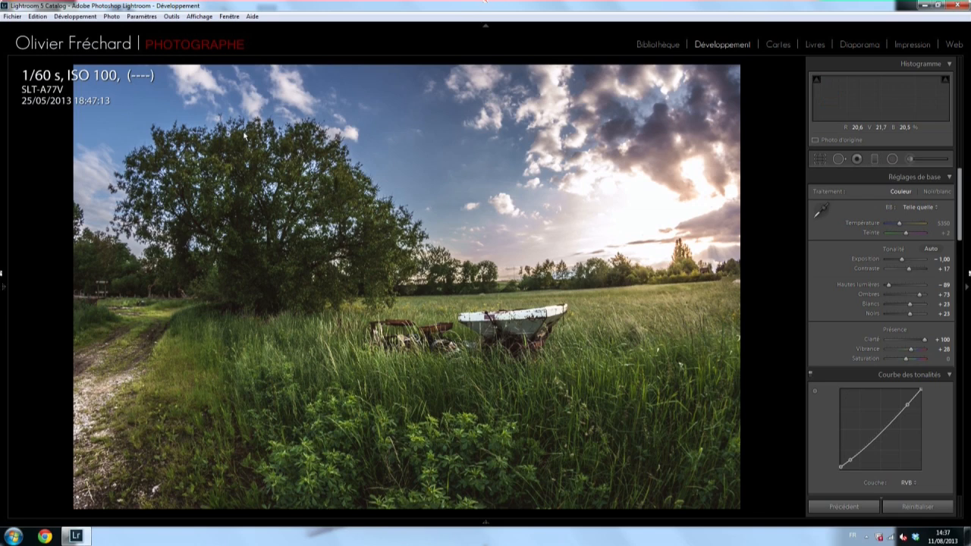